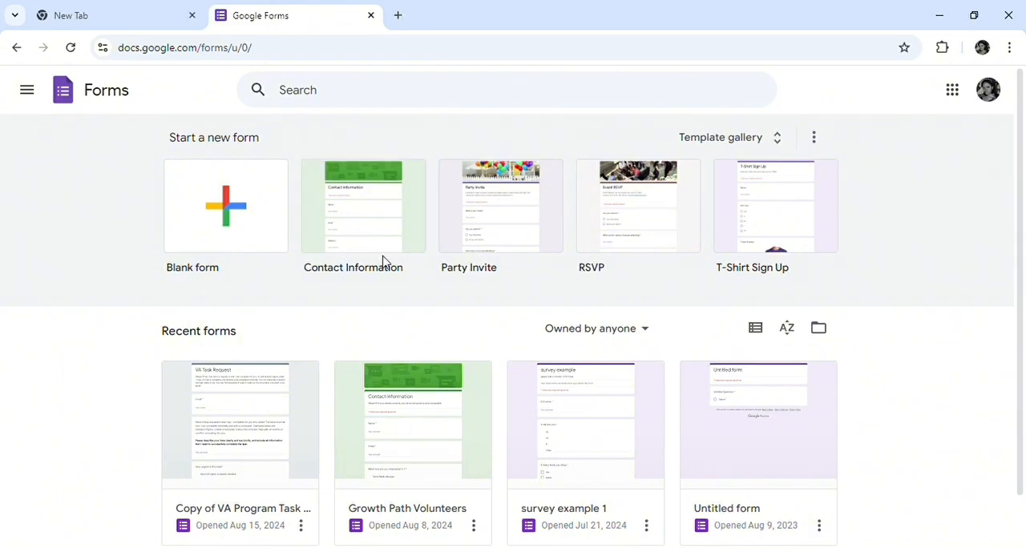
Create a blank form and set both its title and its file name to "Personal Information"
left_click(231, 217)
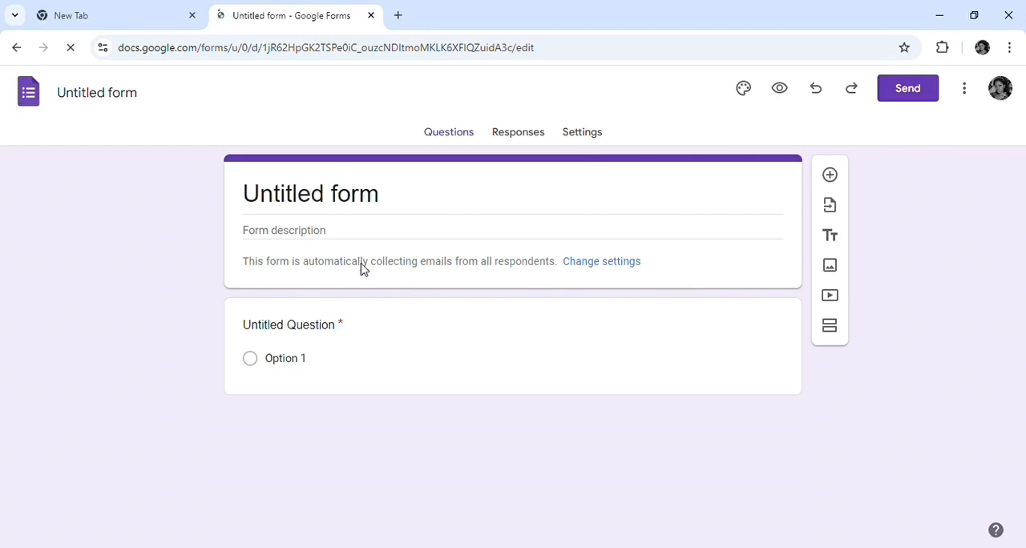
left_click(307, 201)
type("Personal Information")
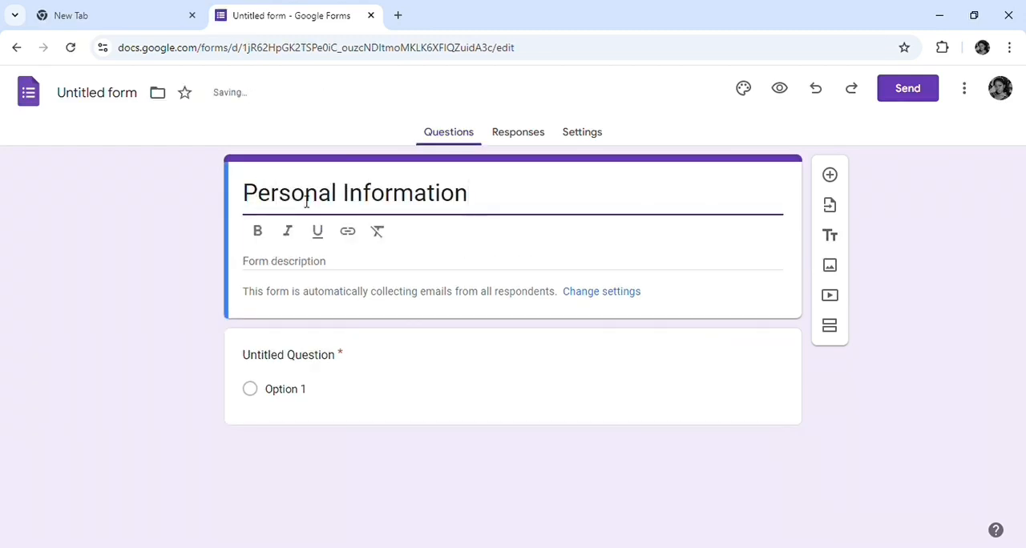
left_click(119, 95)
Enter "Input your personal information correctly" as the form description
left_click(328, 230)
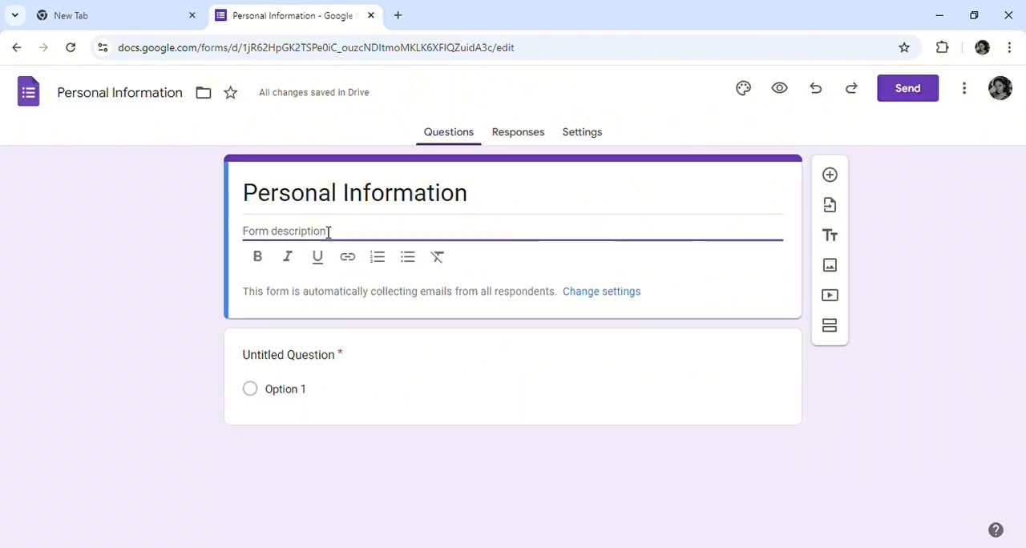
type("I")
key("BackSpace")
type("Input yo")
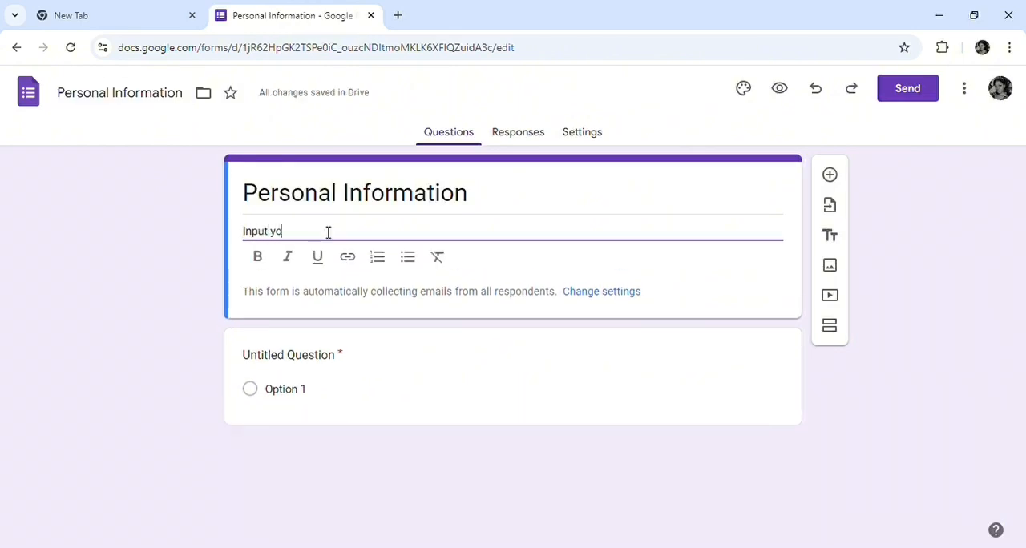
type("ur personal informati")
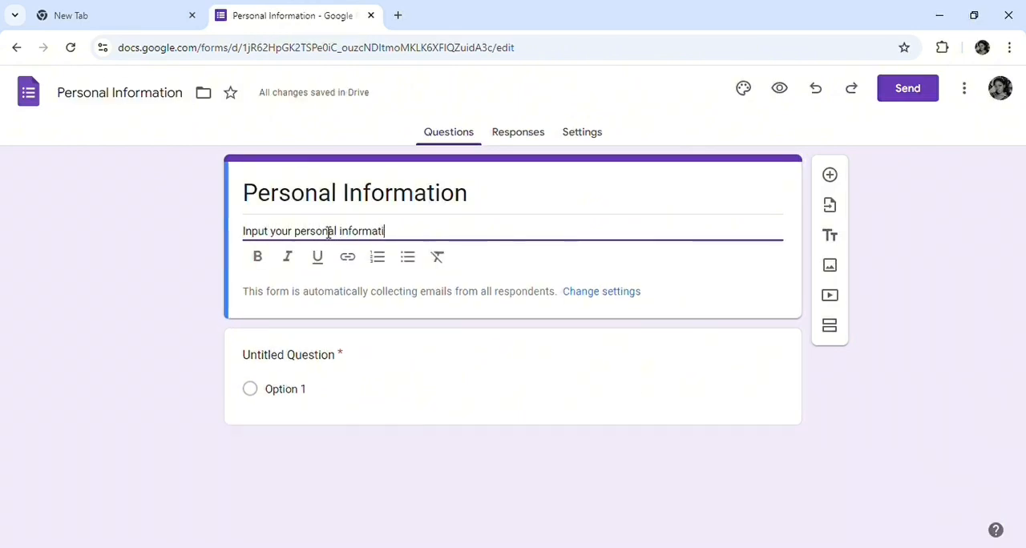
type("on correctly")
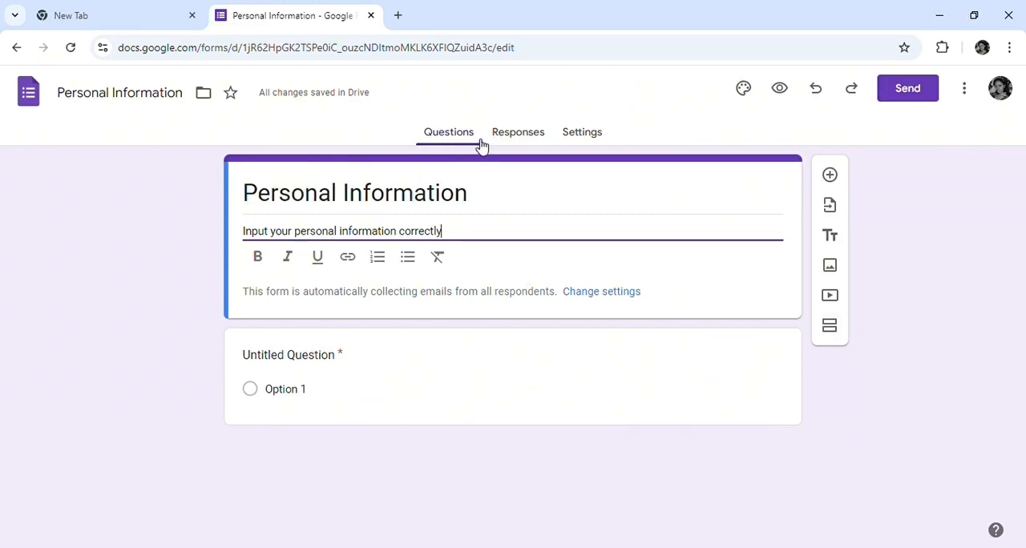
In the form's response settings, set the collection of email addresses to Verified
left_click(589, 135)
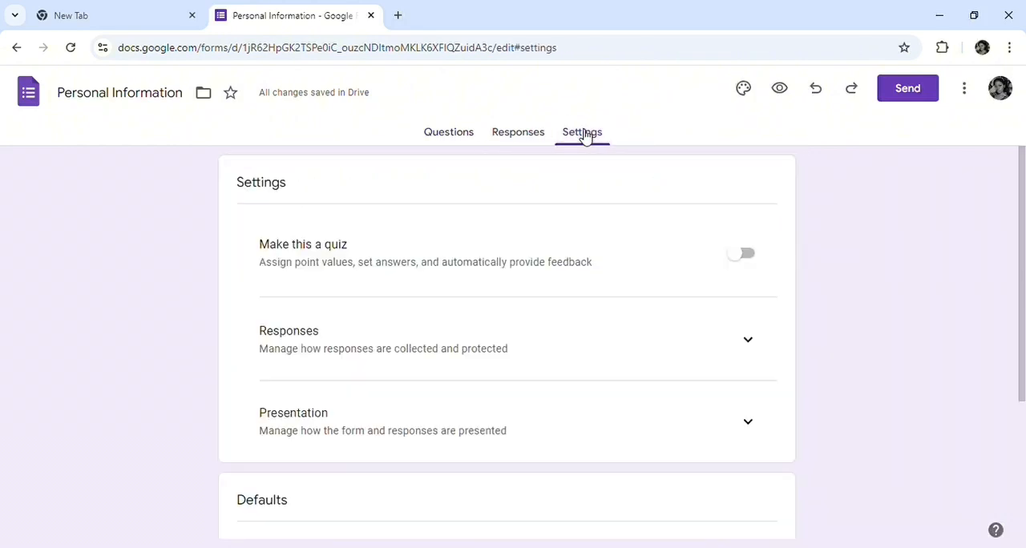
scroll(578, 240, "down", 1)
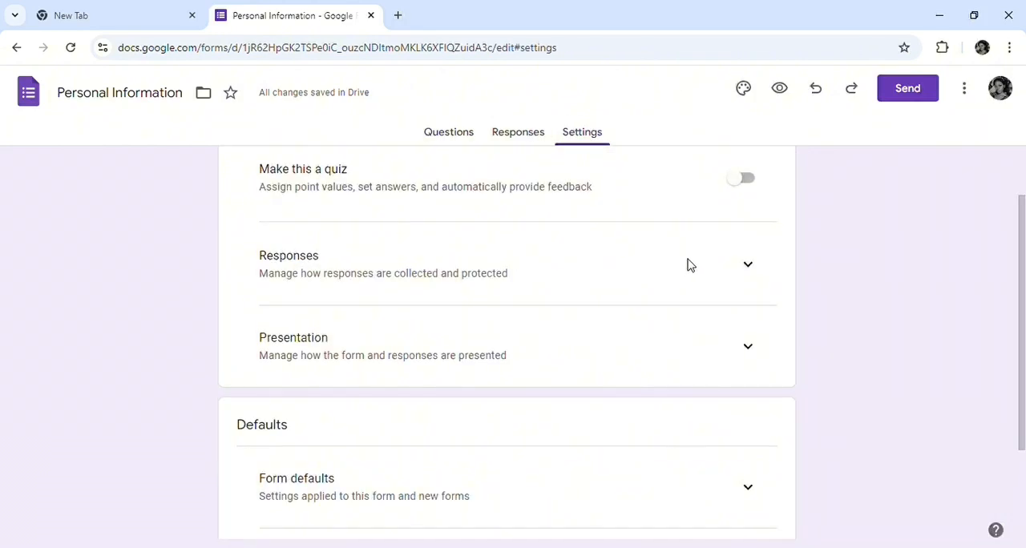
left_click(758, 272)
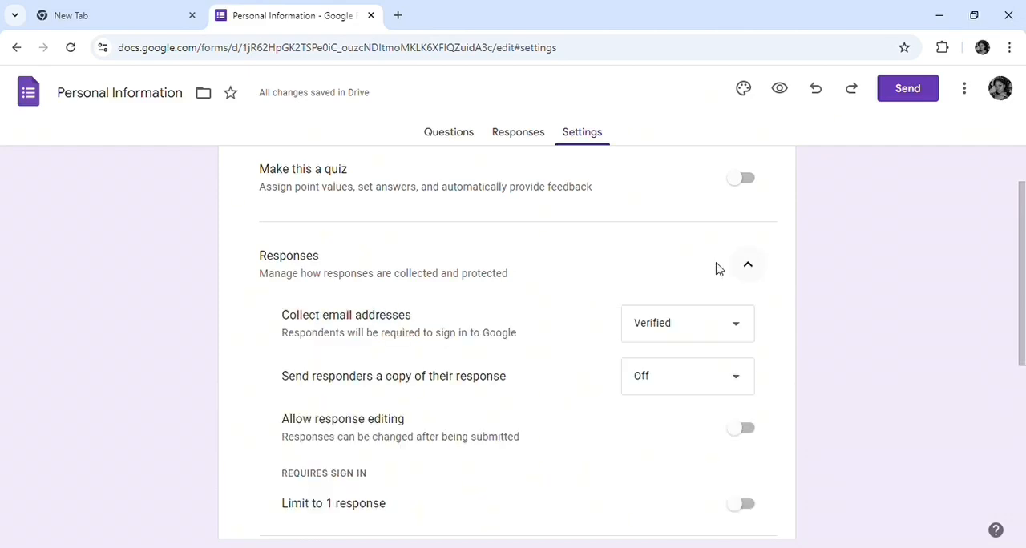
left_click(742, 335)
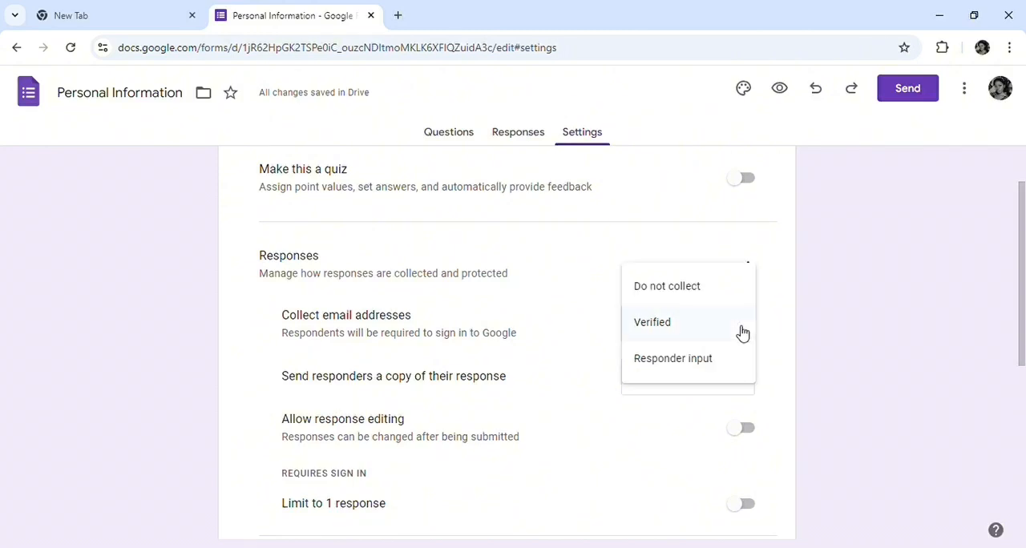
left_click(671, 329)
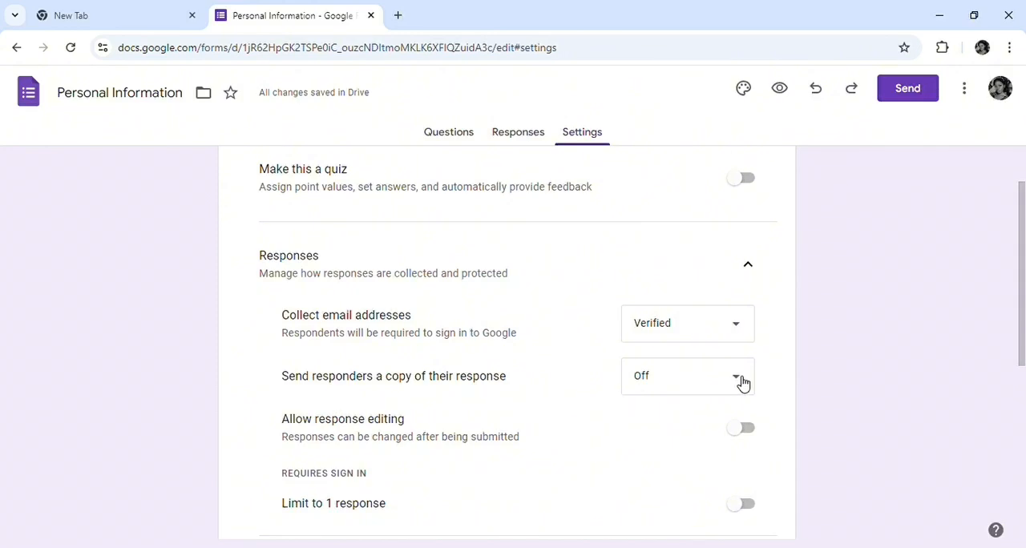
Turn on the progress bar in the form's presentation settings
scroll(708, 402, "down", 2)
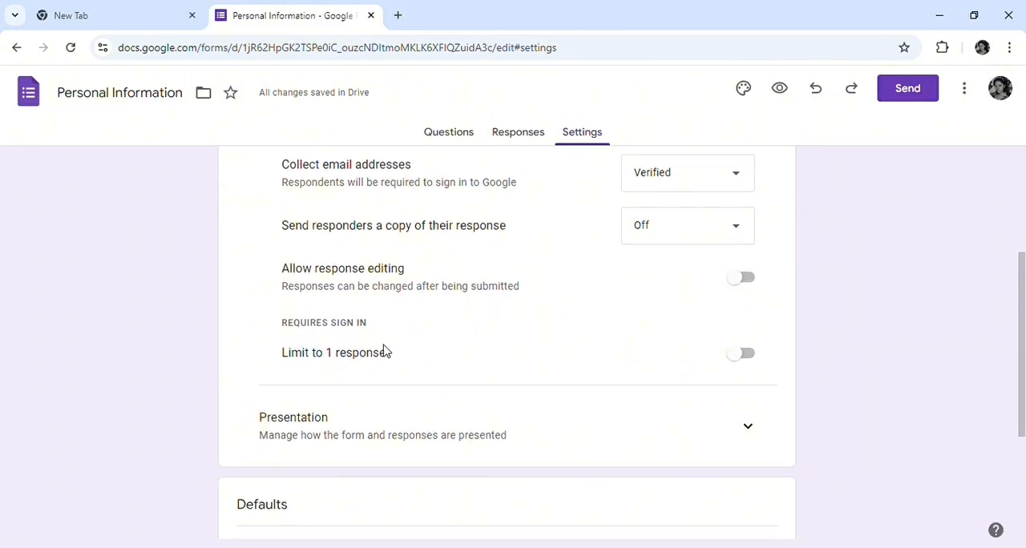
scroll(746, 371, "down", 1)
left_click(747, 361)
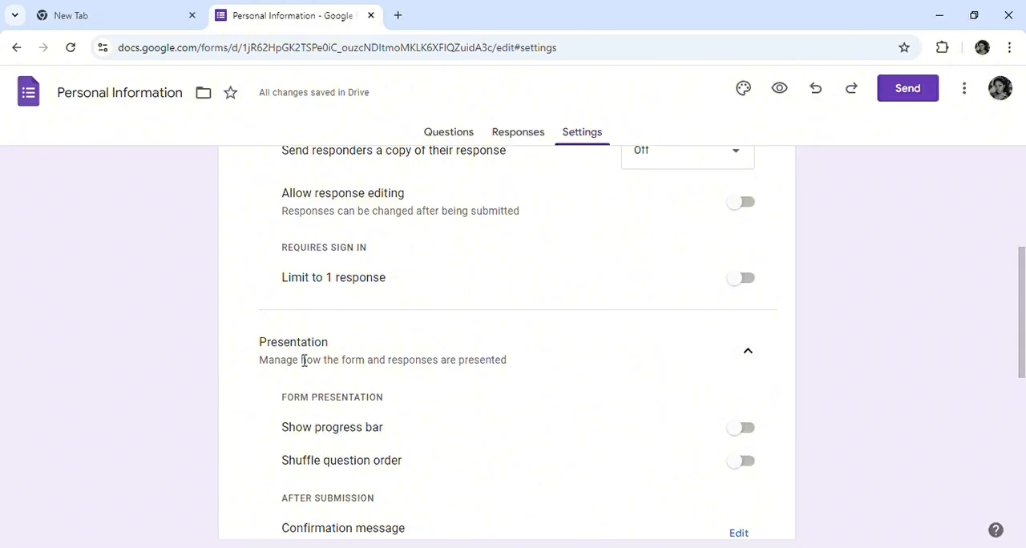
scroll(397, 440, "down", 2)
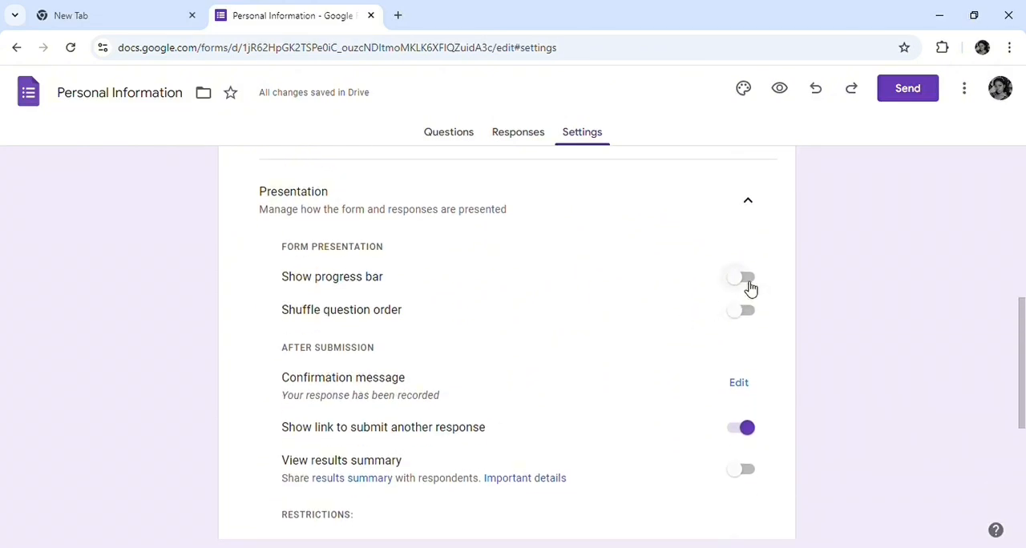
left_click(746, 282)
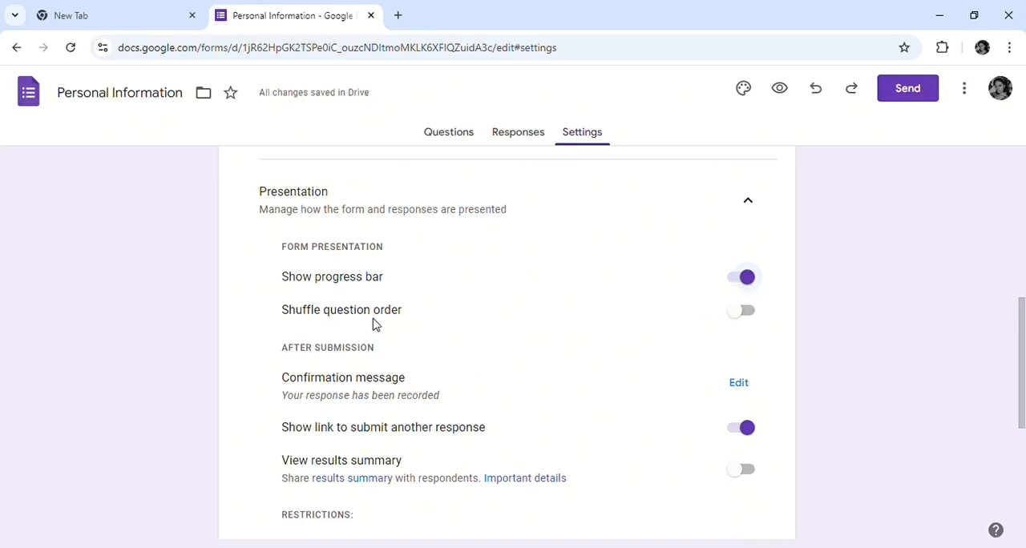
Link the form's responses to a new spreadsheet, keeping the suggested spreadsheet name
left_click(521, 135)
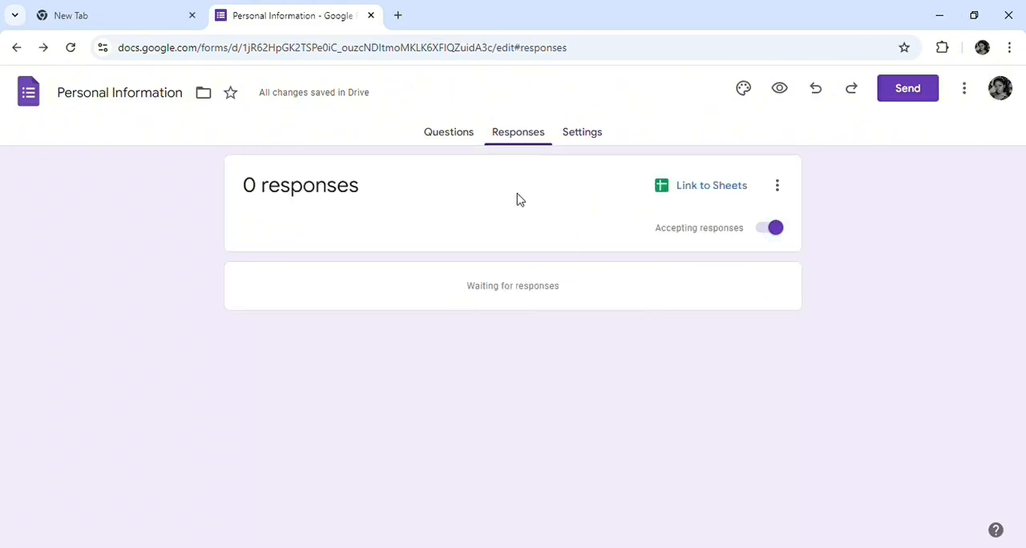
left_click(724, 188)
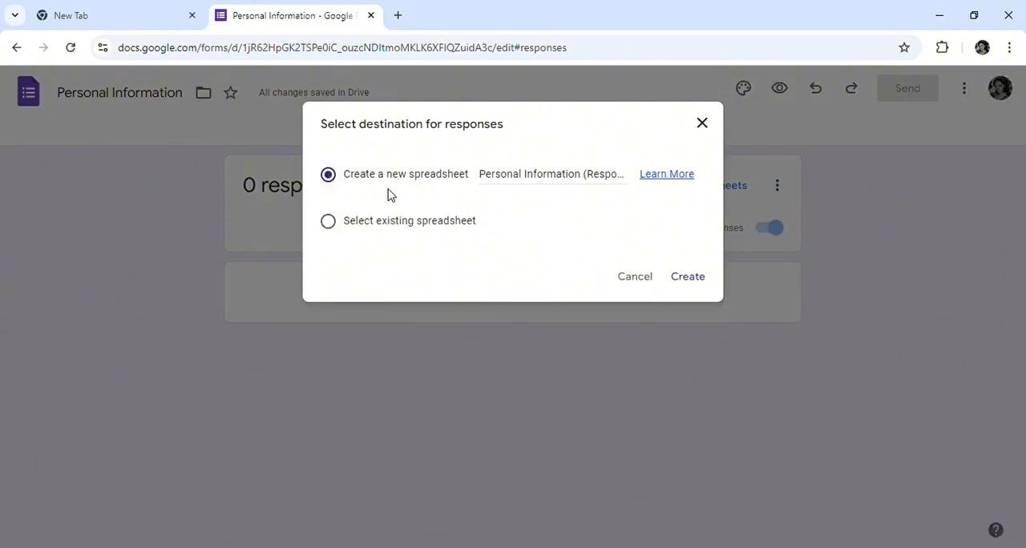
left_click(690, 278)
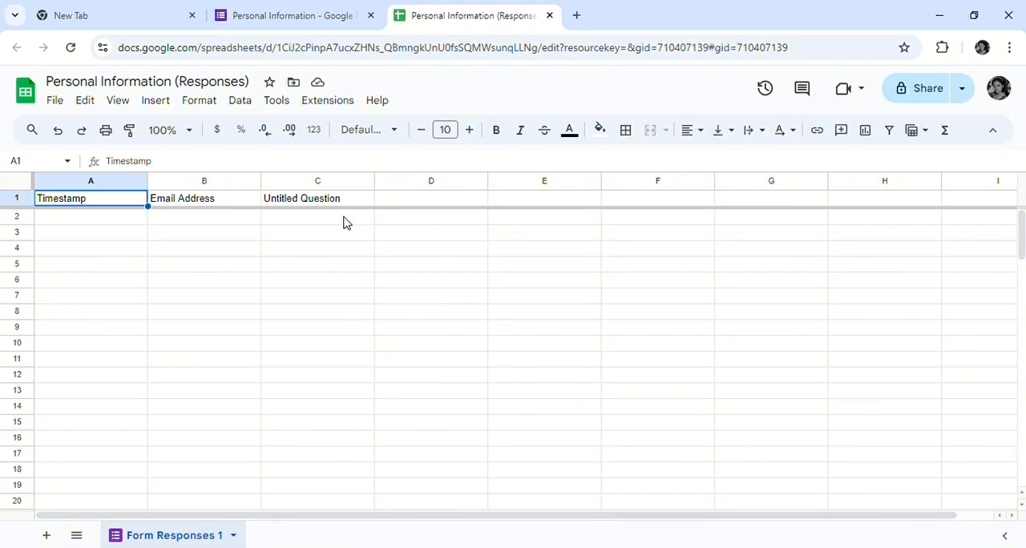
Return to the form and add a question titled "Full name" with the Short answer type
left_click(335, 12)
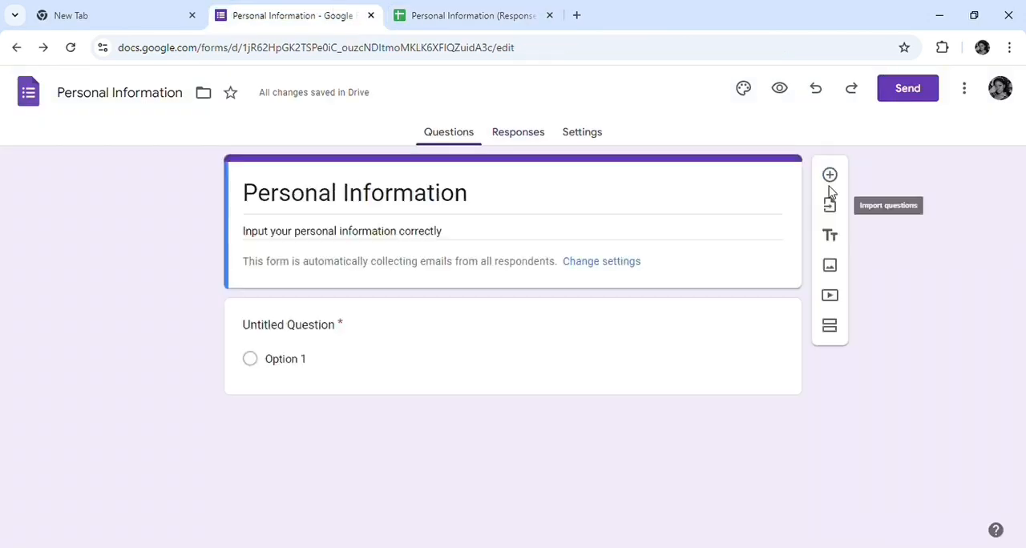
left_click(832, 181)
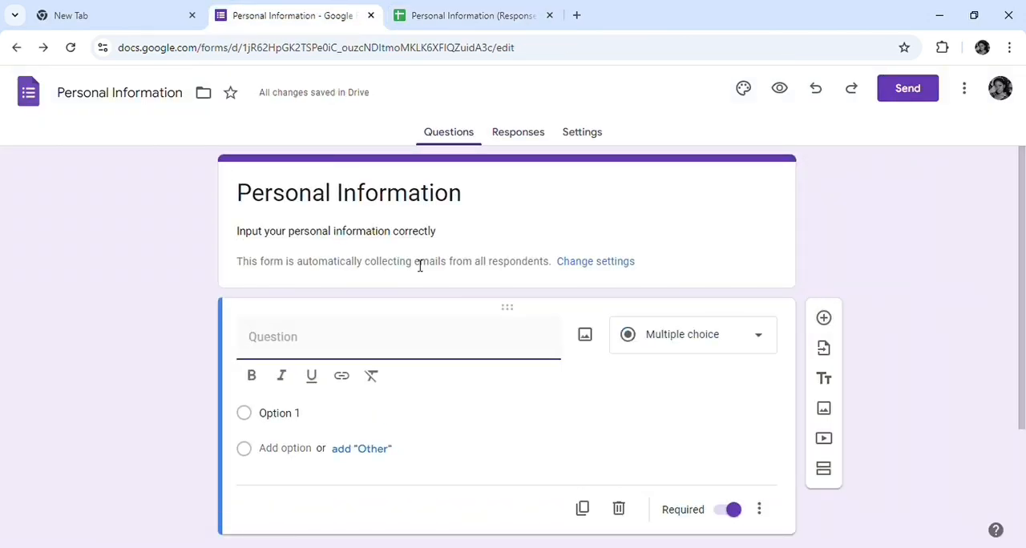
type("Full ")
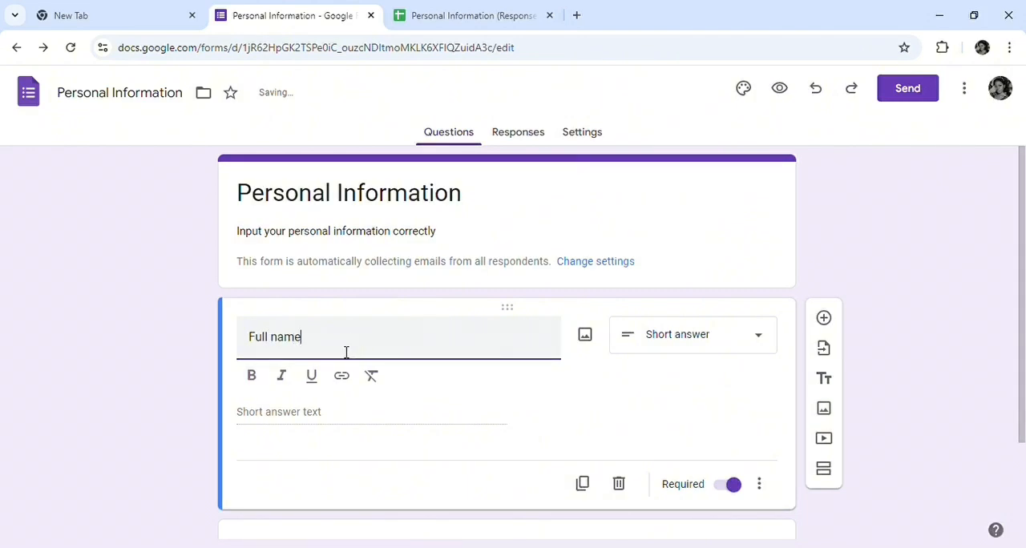
type("name")
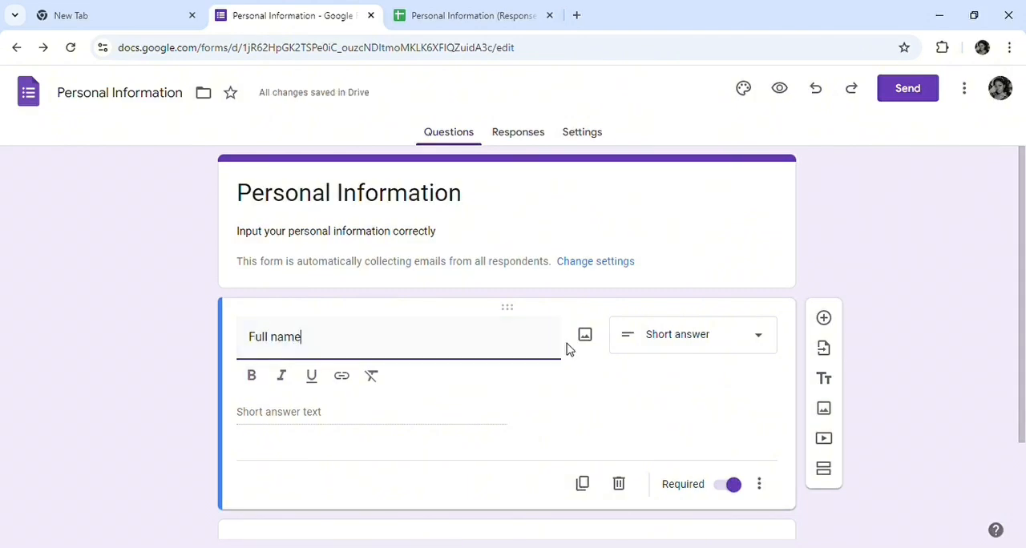
left_click(765, 343)
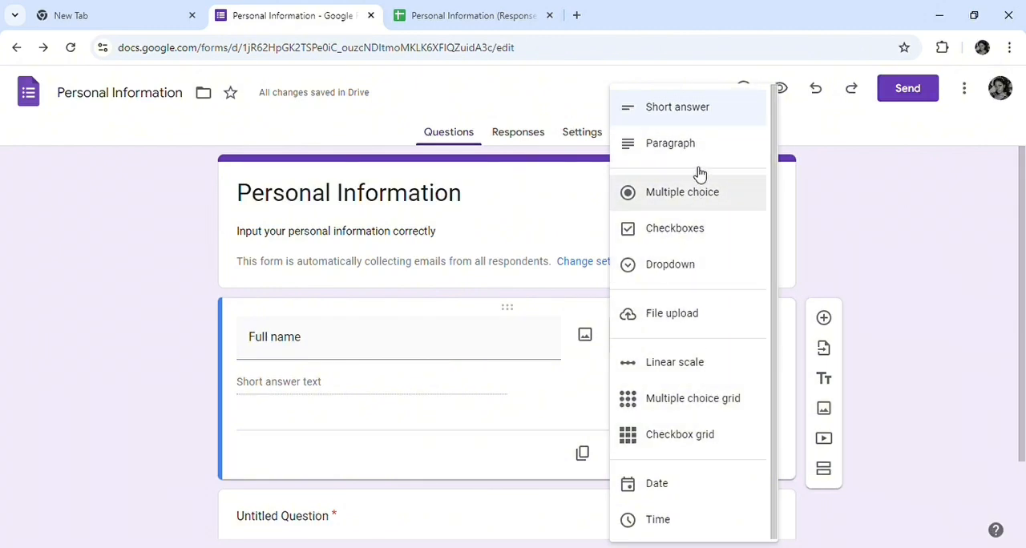
left_click(695, 114)
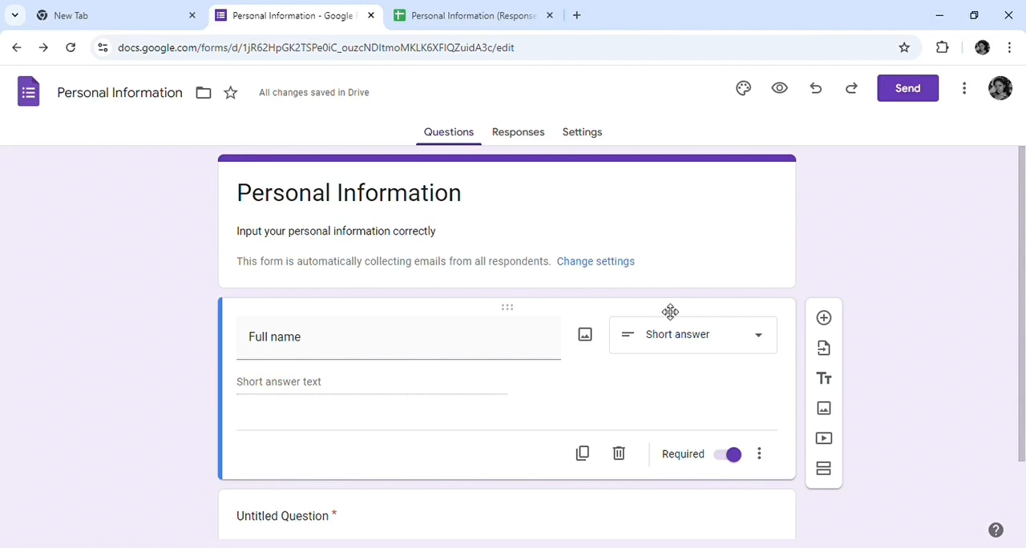
Add a question titled "Age" below the full name question and set its type to Checkboxes
scroll(497, 441, "down", 1)
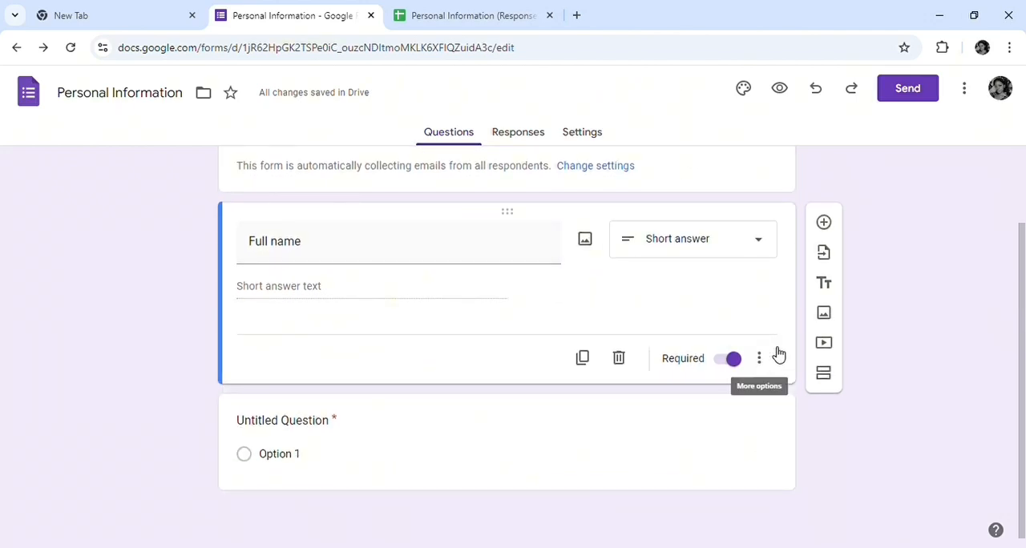
left_click(833, 228)
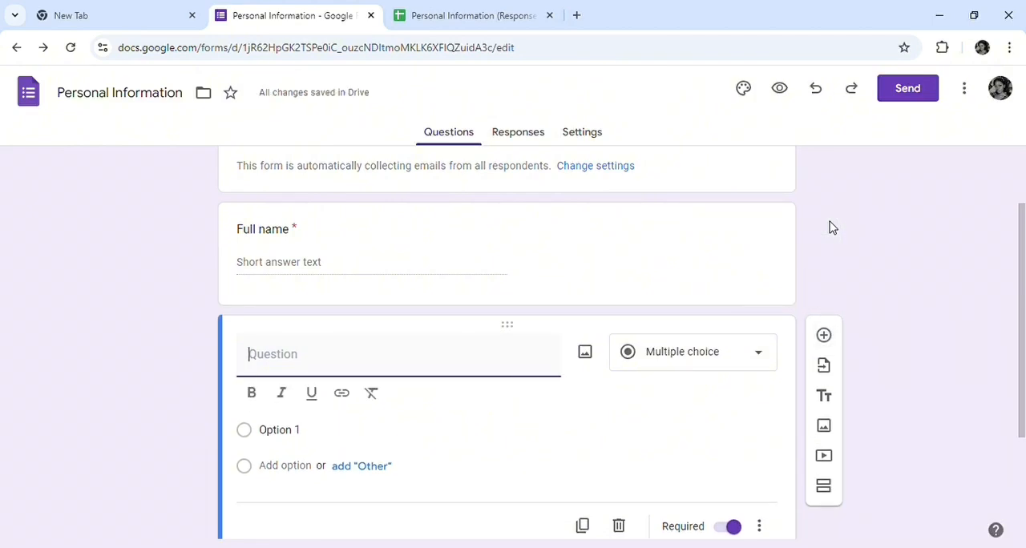
type("Age")
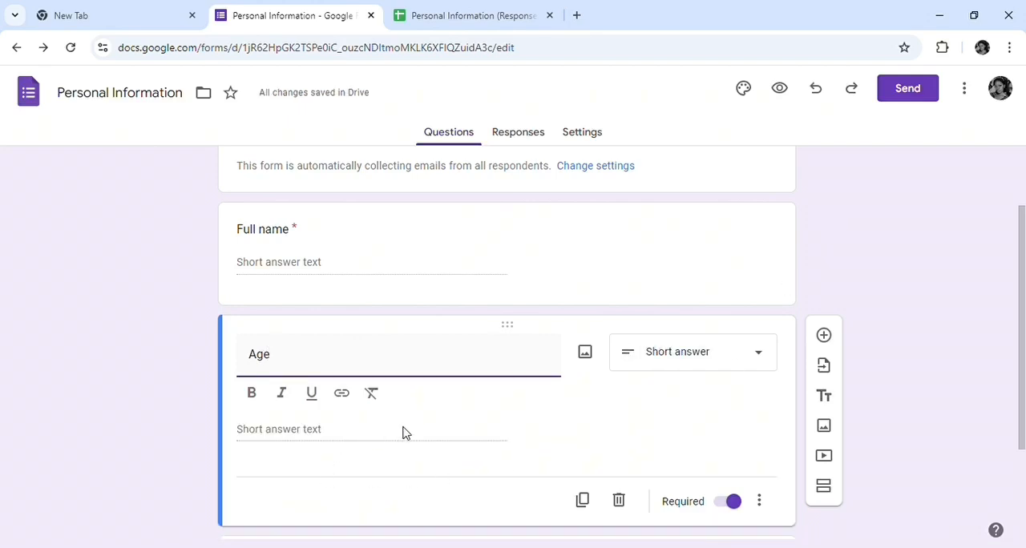
left_click(759, 359)
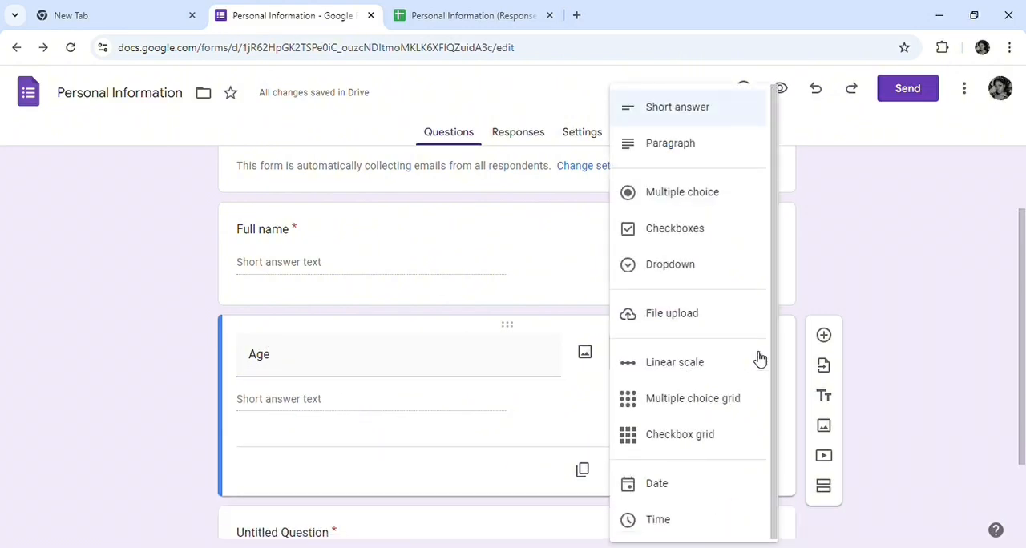
left_click(659, 230)
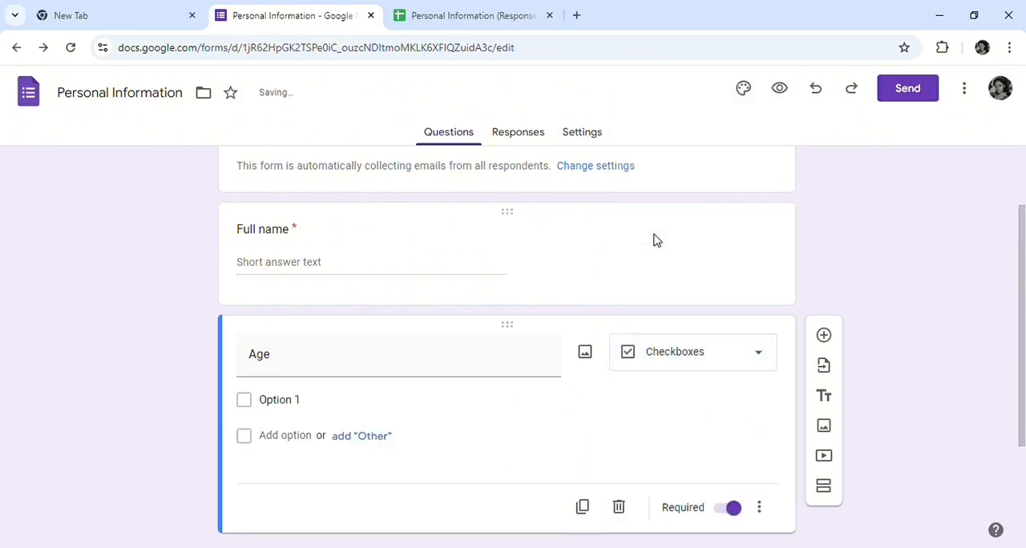
Give the Age question two checkbox options, "10 -12" and "20 - 30"
left_click(330, 409)
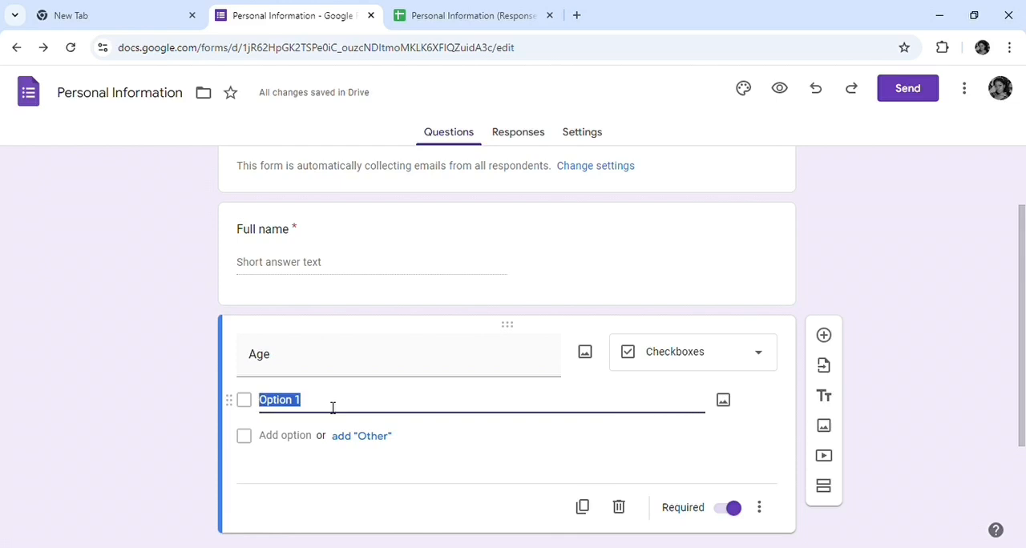
type("1")
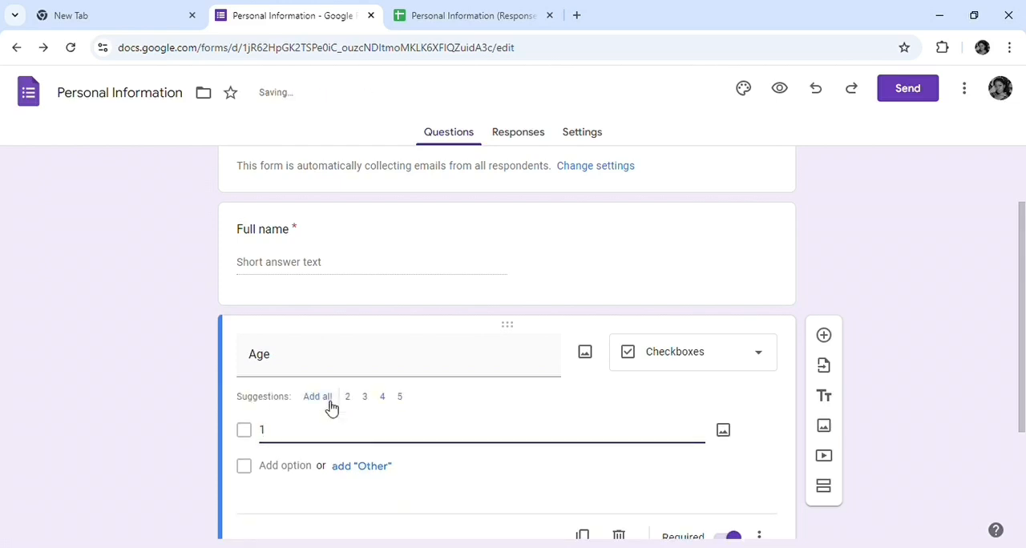
key("BackSpace")
type("2")
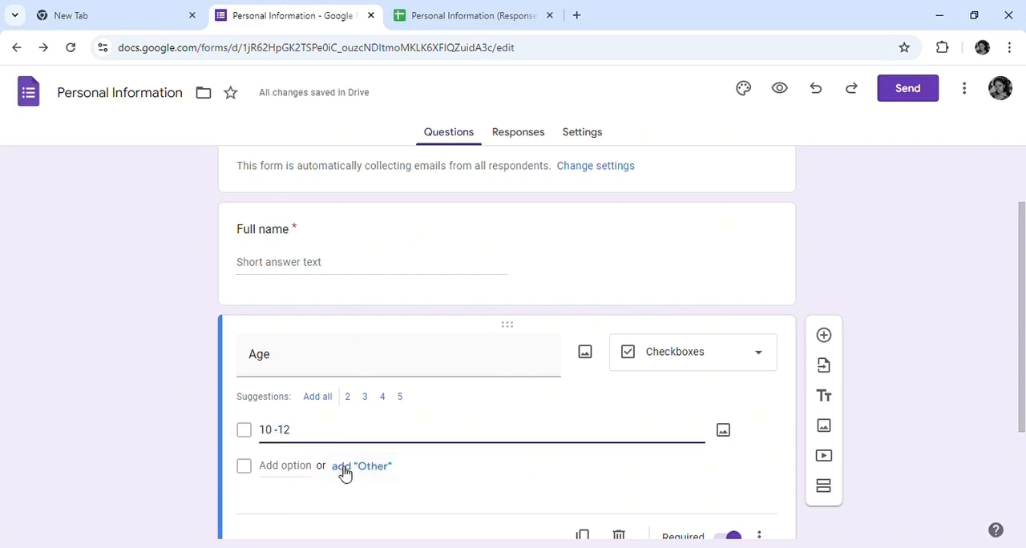
left_click(315, 474)
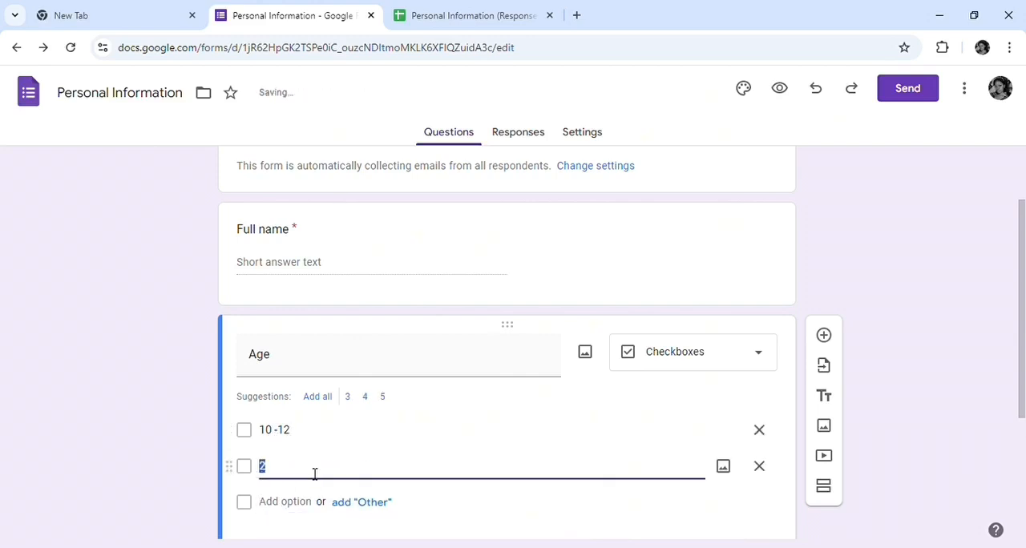
type("0-")
type(" -")
type(" 30")
Add a question titled "City you live in" below the Age question with the Short answer type
scroll(839, 189, "down", 3)
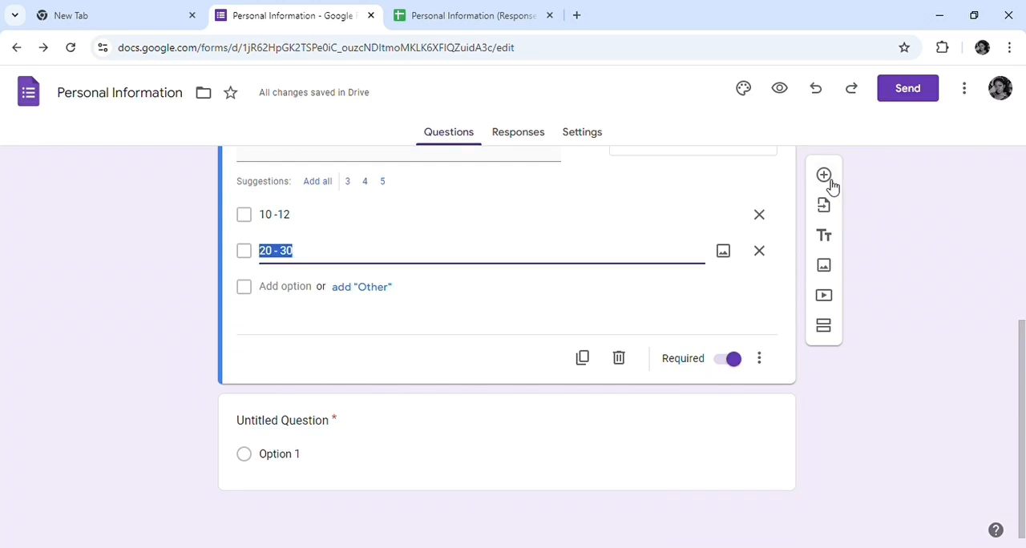
left_click(826, 180)
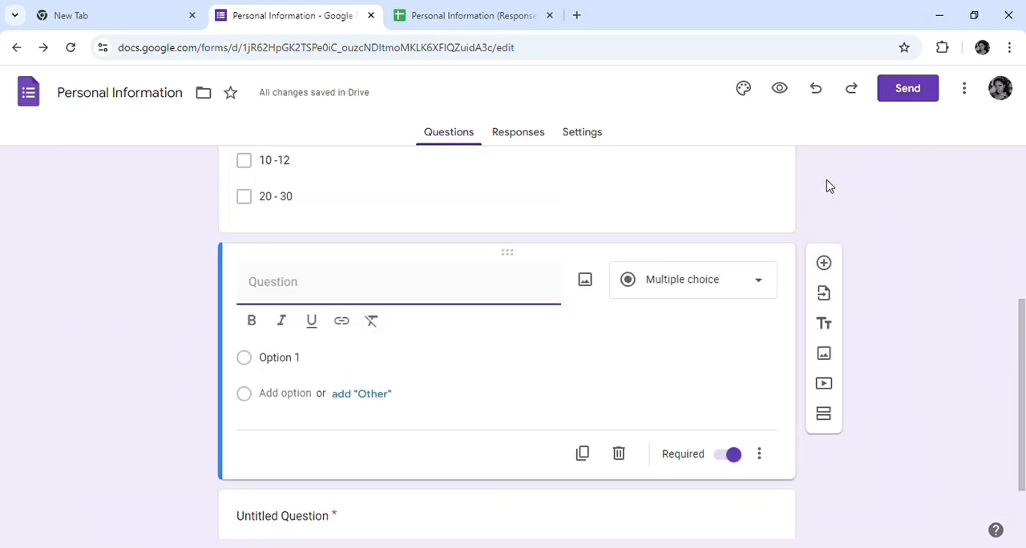
type("Cit")
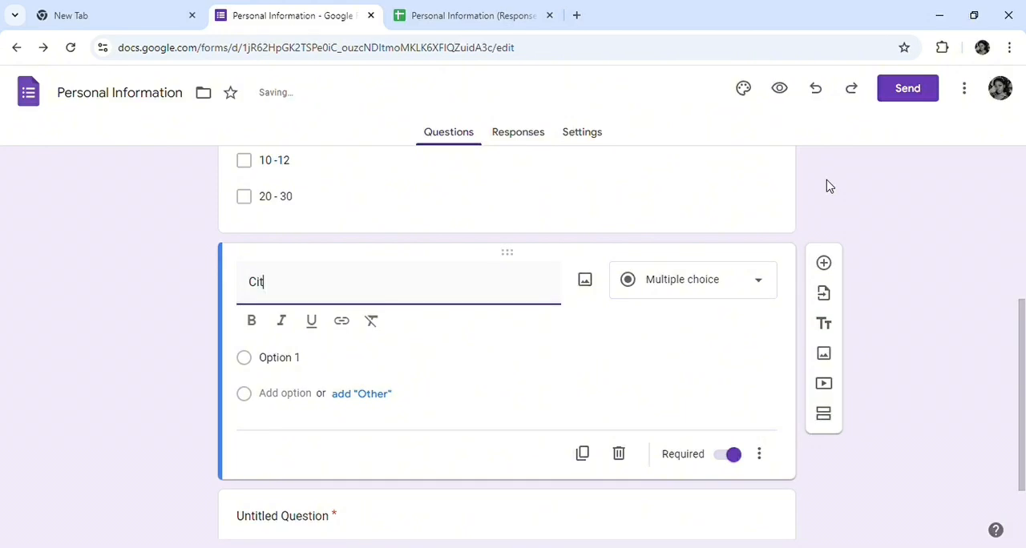
type("y ty")
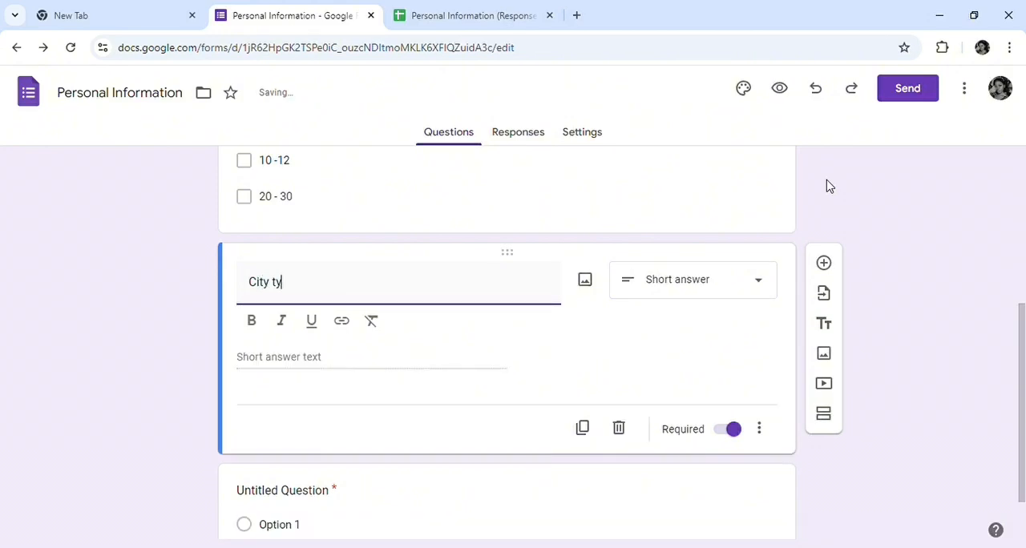
key("BackSpace")
key("BackSpace")
key("BackSpace")
key("BackSpace")
type("live in")
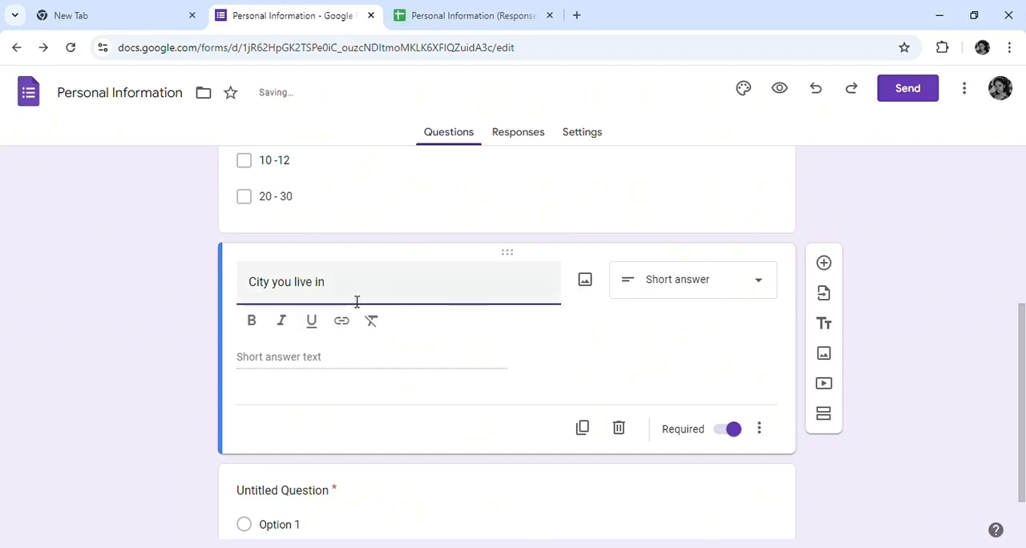
left_click(757, 290)
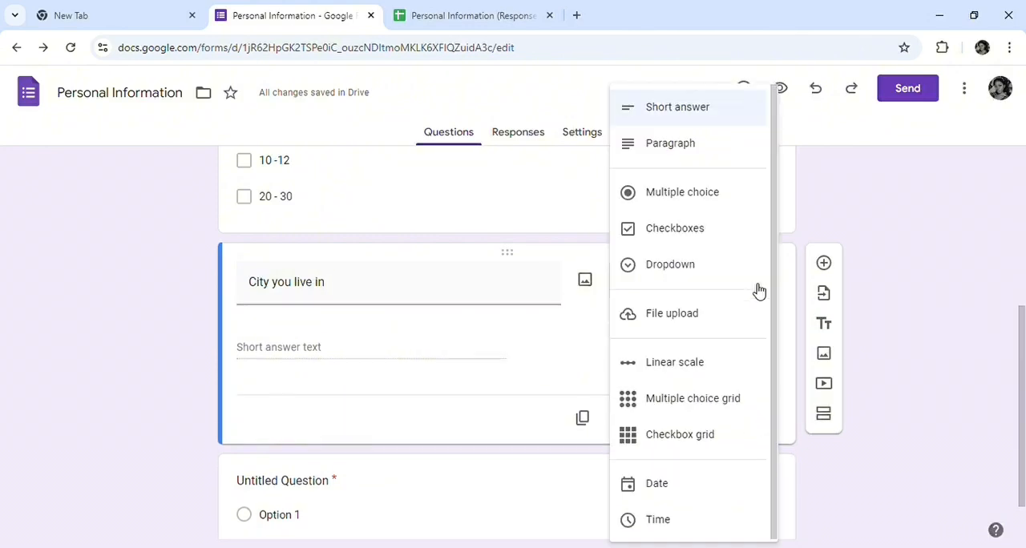
left_click(719, 114)
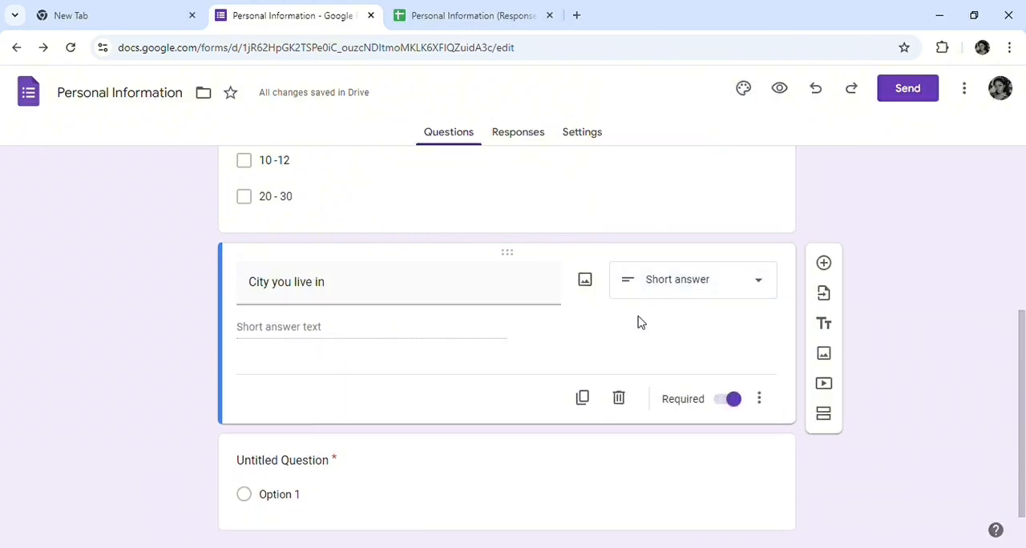
Add a question titled "Marital status" below the city question with the Multiple choice type
scroll(645, 329, "down", 1)
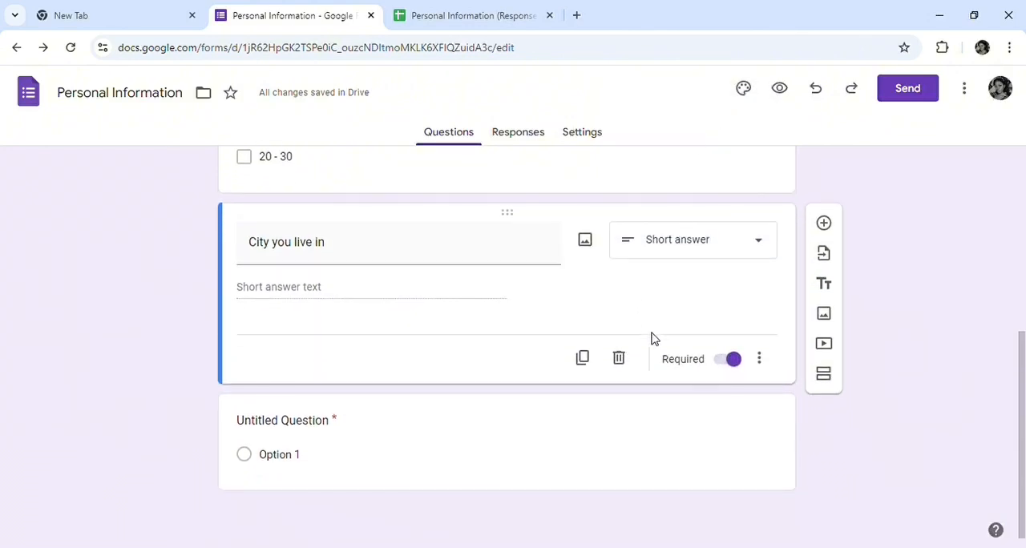
left_click(824, 224)
type("Mrit")
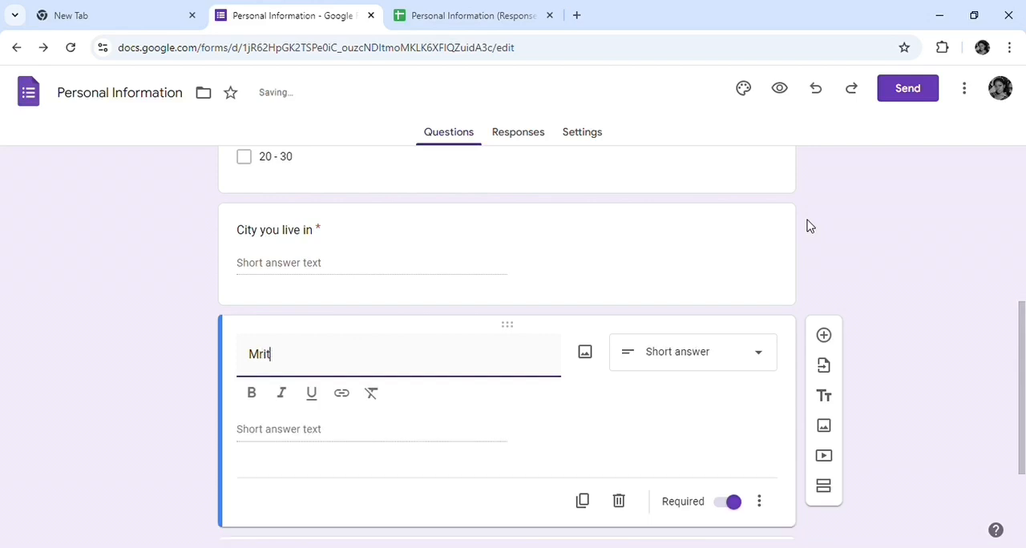
key("BackSpace")
key("BackSpace")
key("BackSpace")
type("arital status")
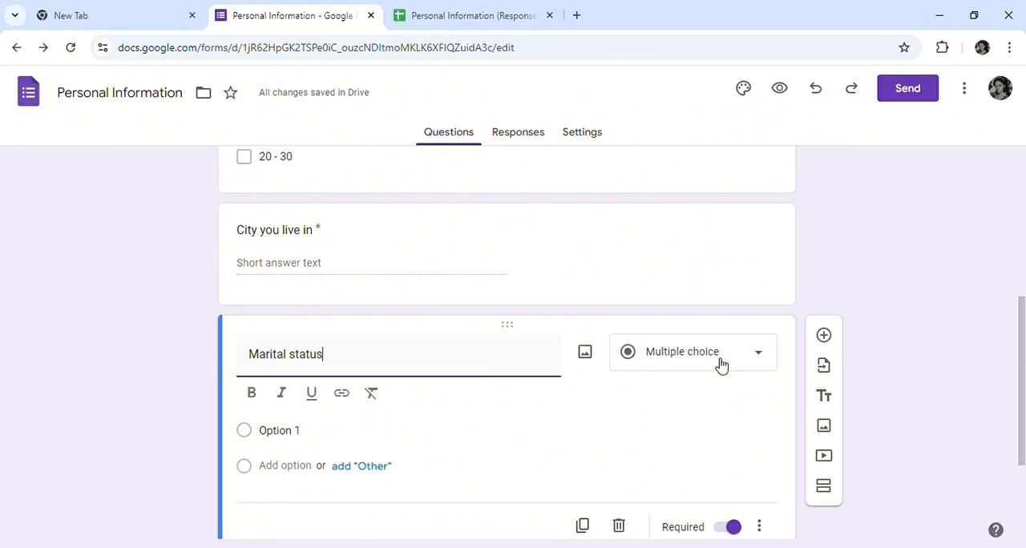
left_click(761, 358)
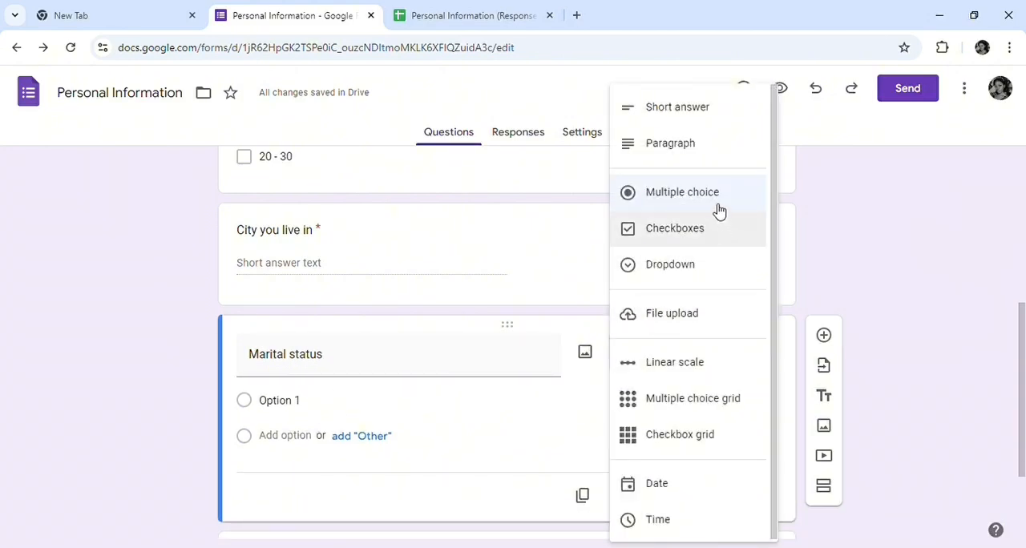
left_click(717, 199)
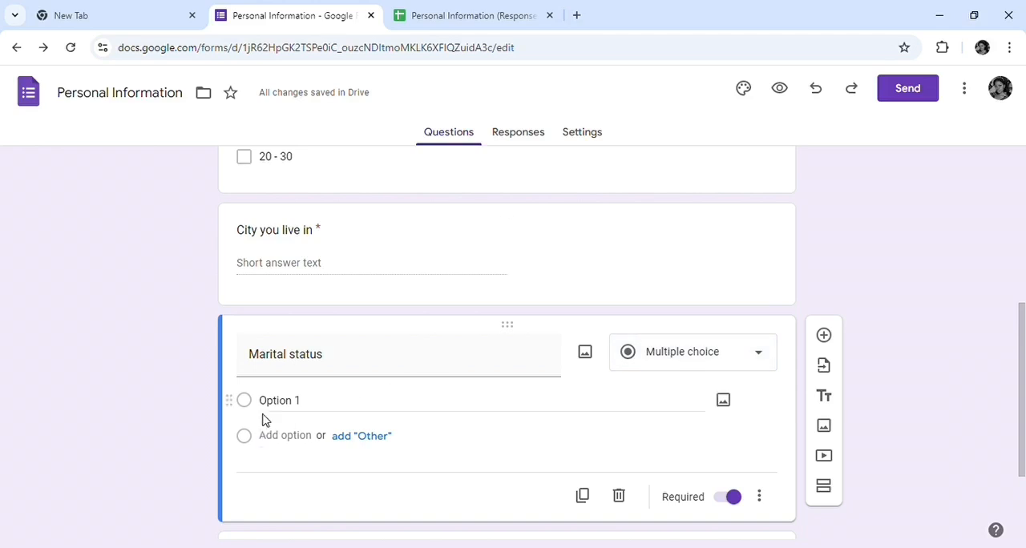
Give the Marital status question two options, "Single" and "Married"
left_click(290, 408)
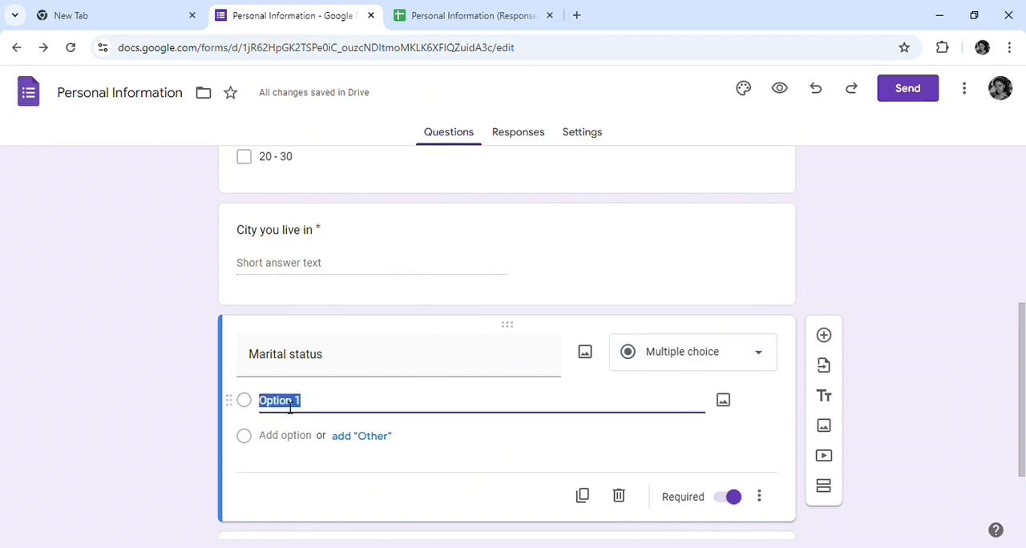
type("Si")
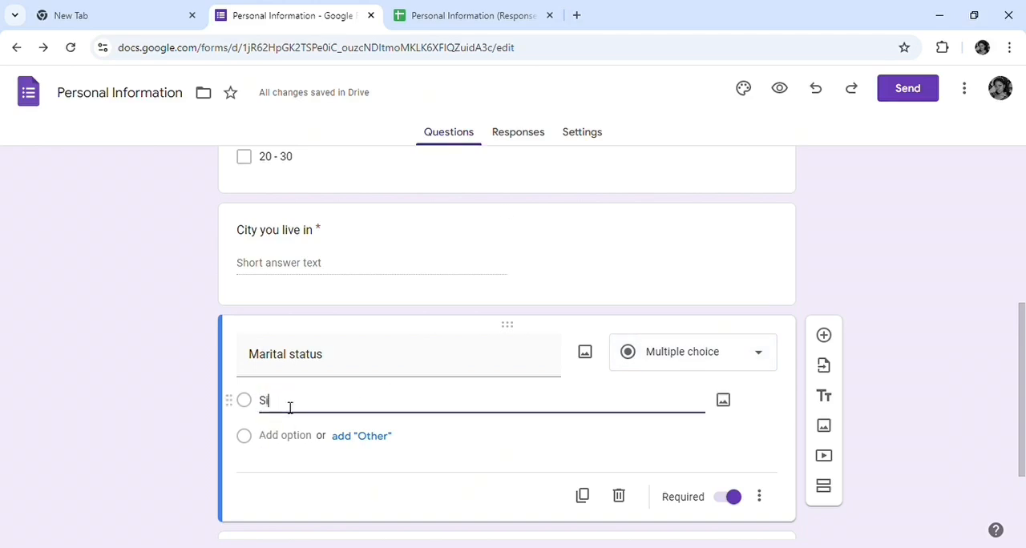
type("ngle")
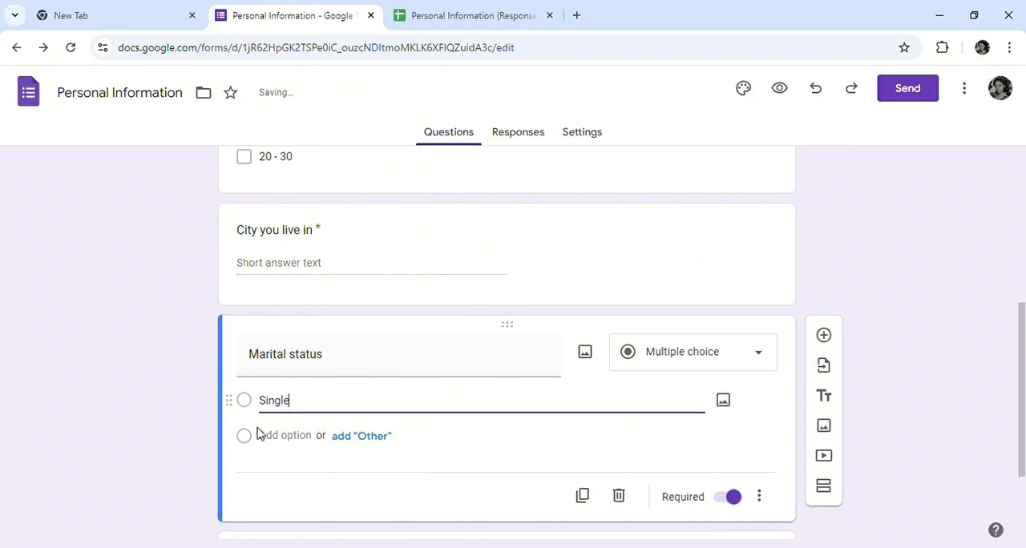
left_click(276, 436)
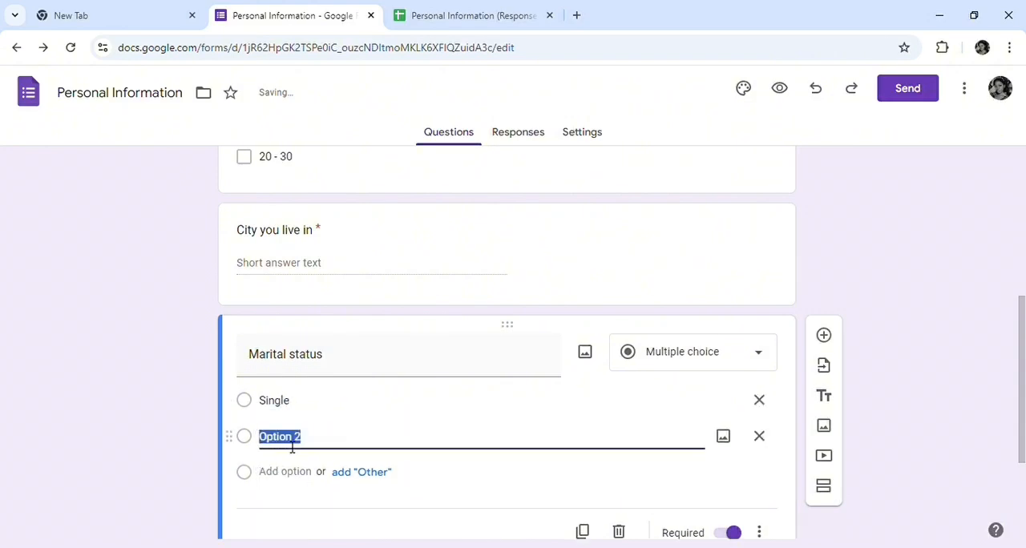
type("Married")
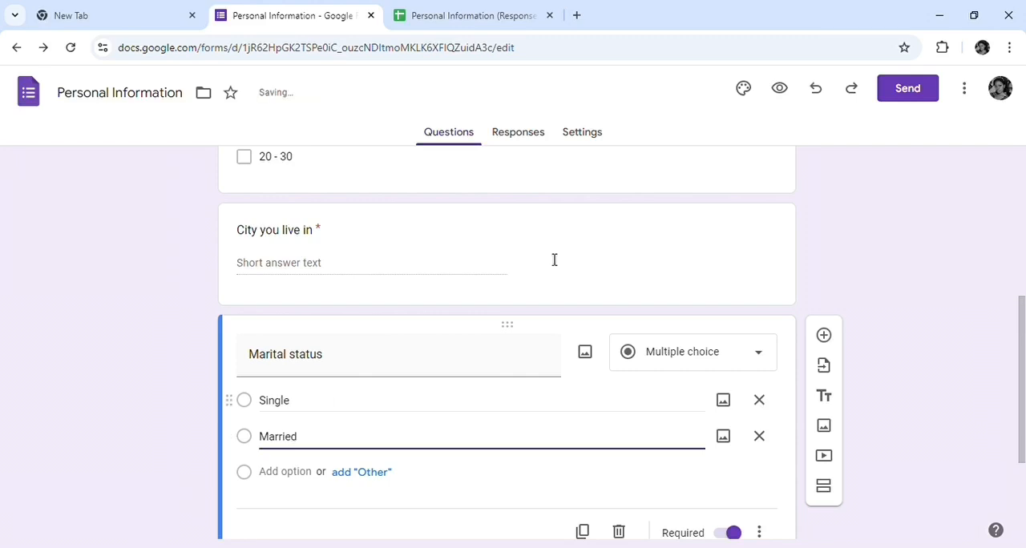
Add a question titled "Pick the items you are familiar with" below Marital status, using the Checkboxes type
scroll(697, 329, "down", 2)
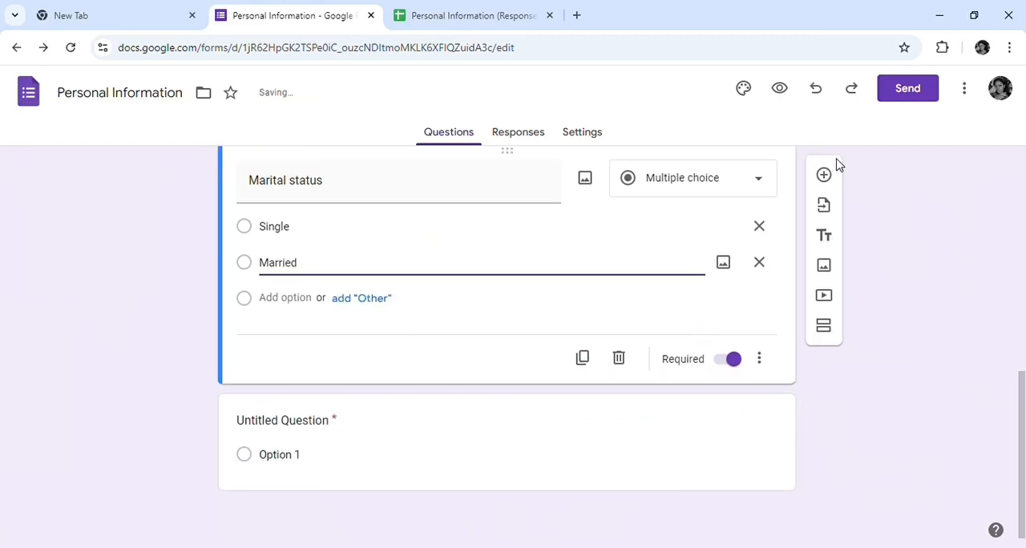
left_click(824, 178)
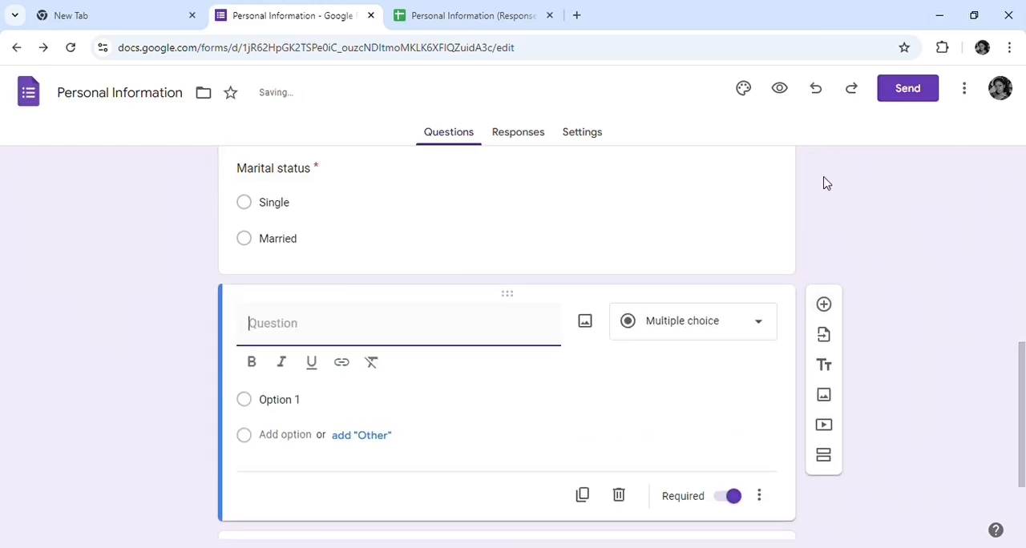
type("Pick the ")
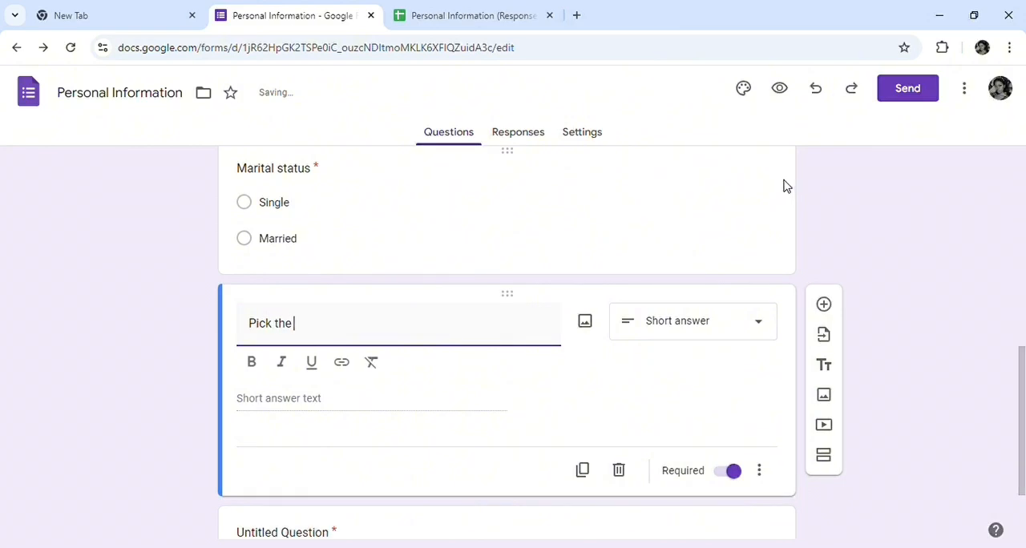
type("items you ar")
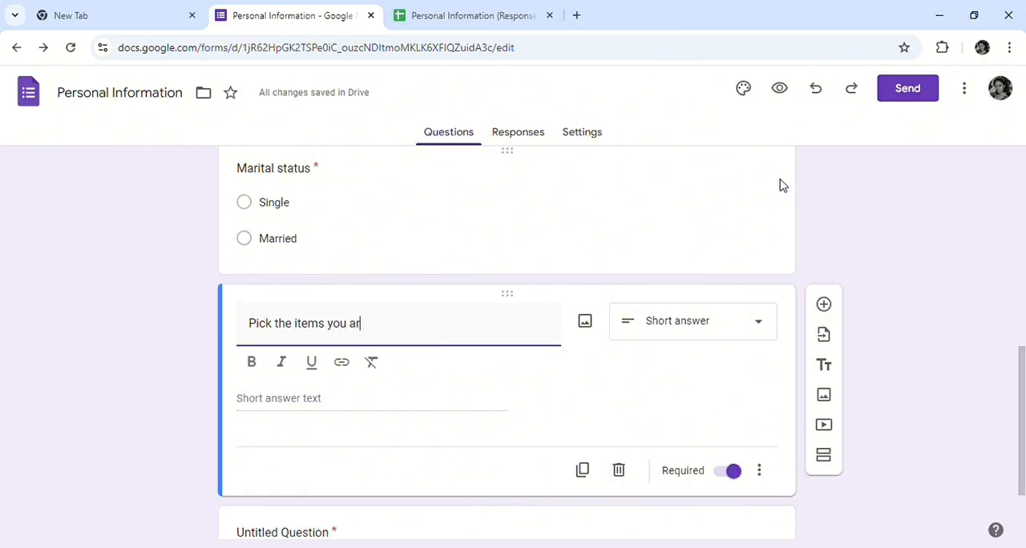
type("e familiar with")
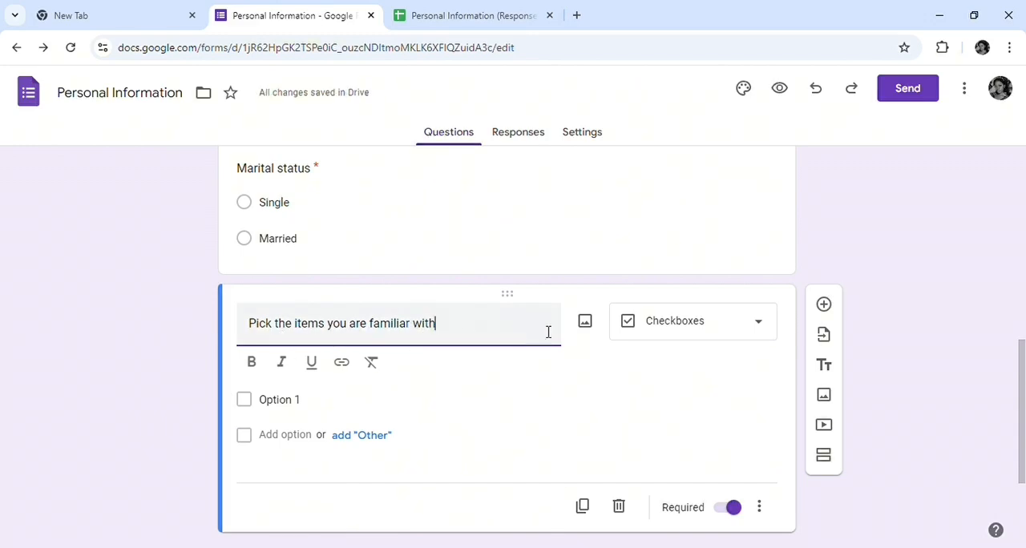
left_click(754, 325)
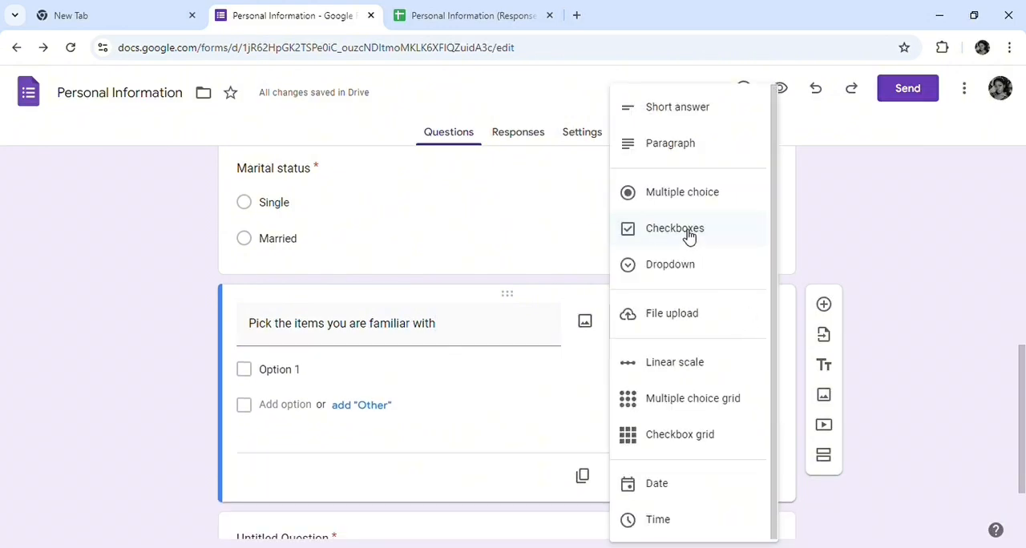
Fill the familiar items question with four checkbox options: "Comb", "Spoon", "Cutlass" and "Hole"
left_click(293, 376)
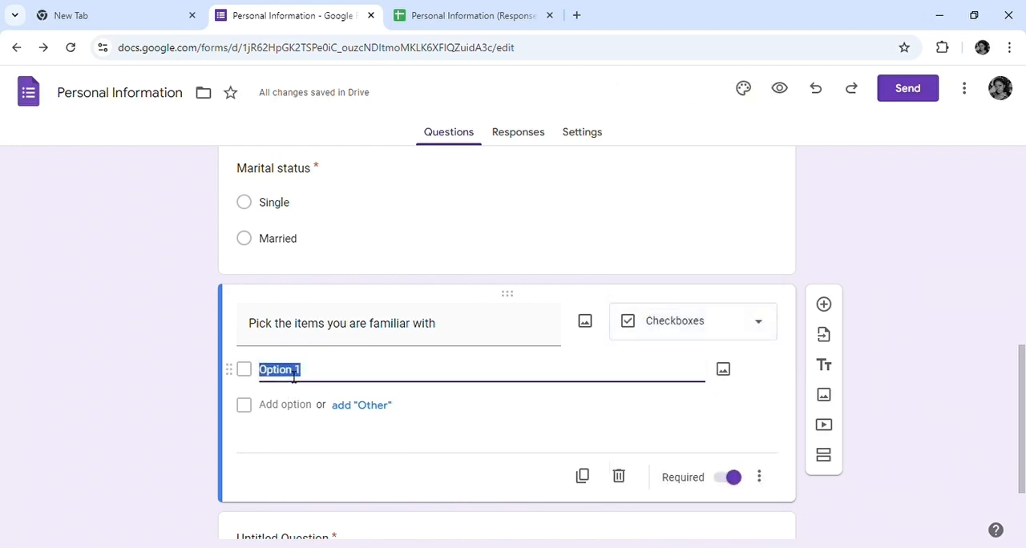
type("comb")
key("BackSpace")
key("BackSpace")
key("BackSpace")
key("BackSpace")
type("Comb")
key("Return")
type("S")
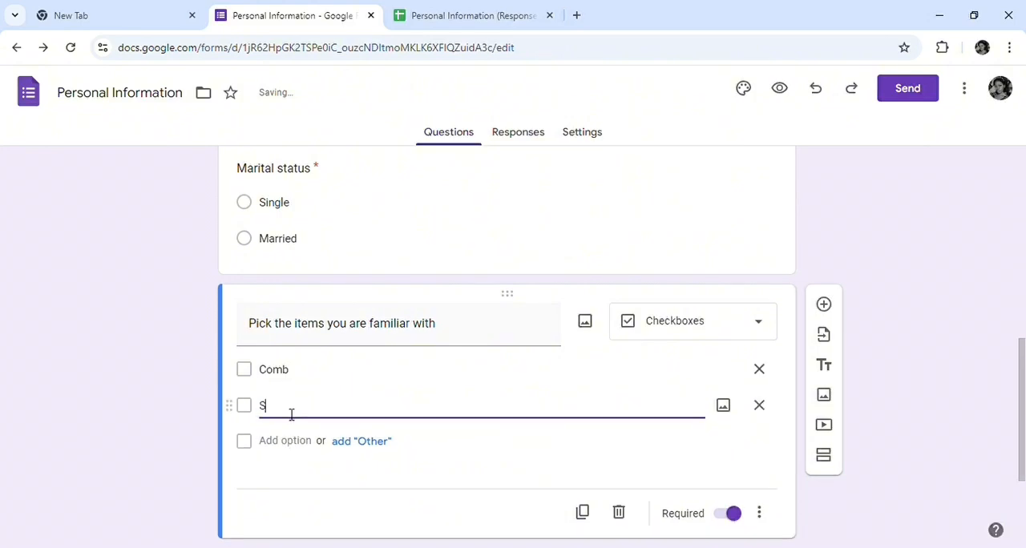
type("poon")
key("Return")
type("Cutlass")
key("Return")
type("Ho")
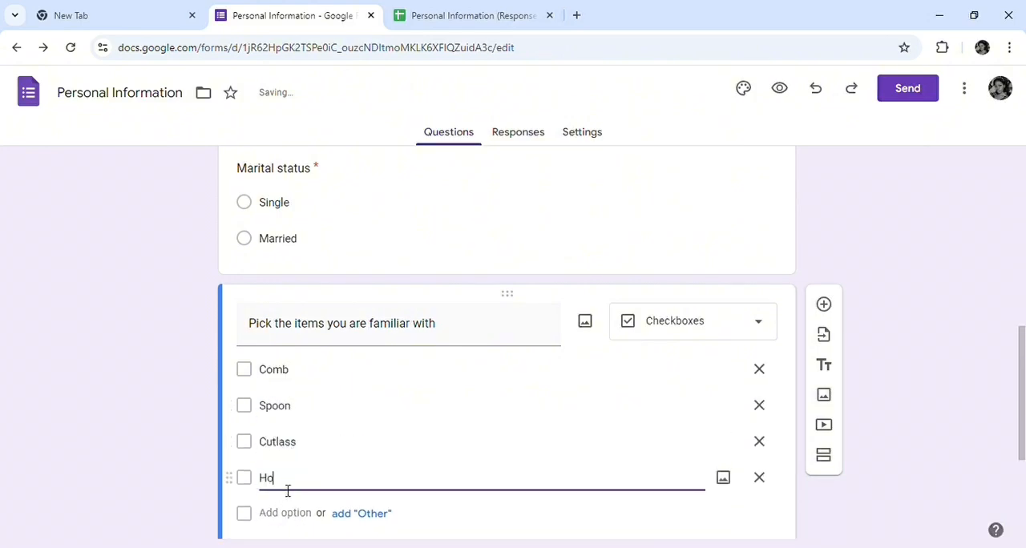
type("le")
Add a question titled "Tell me about yourself" below the familiar items question with the Paragraph type
scroll(346, 293, "down", 2)
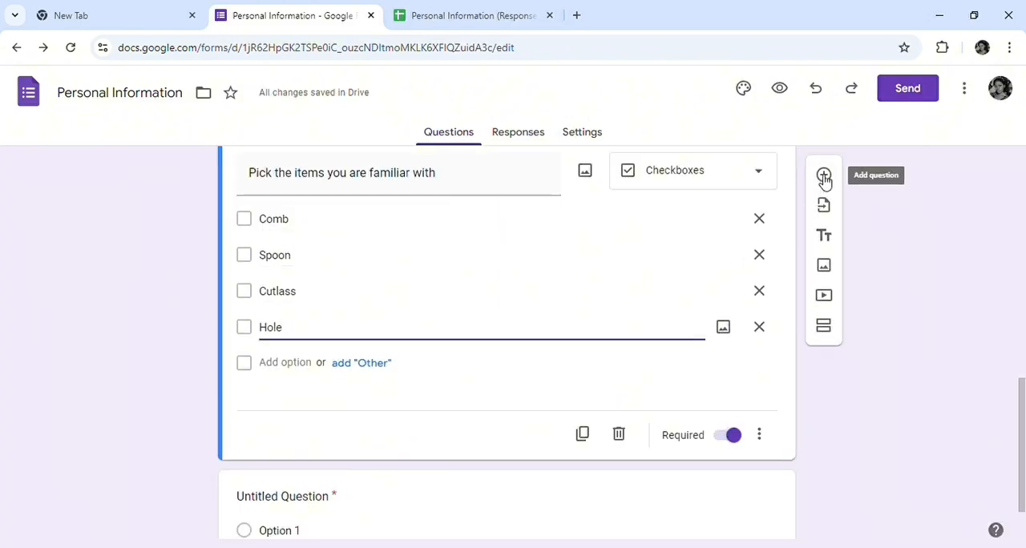
left_click(825, 178)
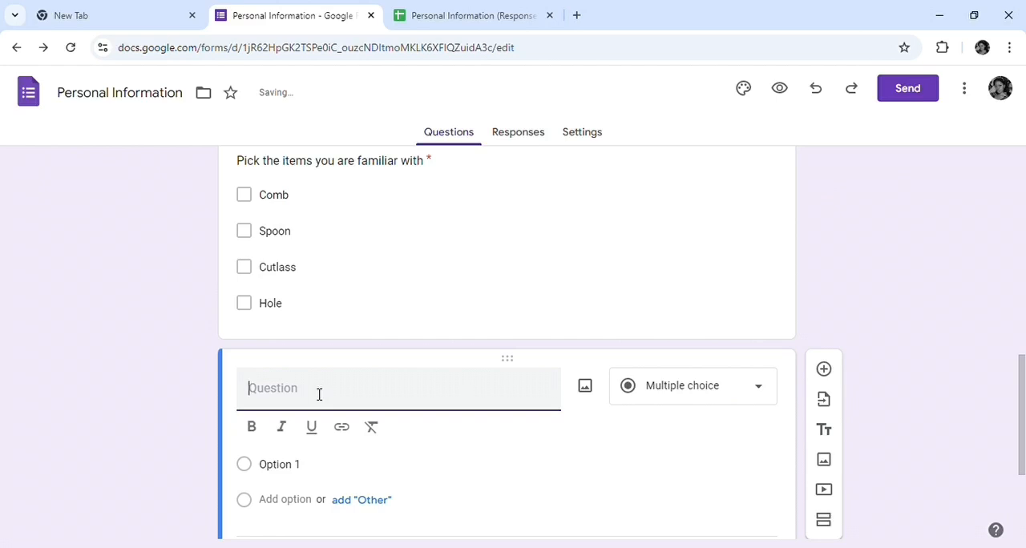
type("Tell me abo")
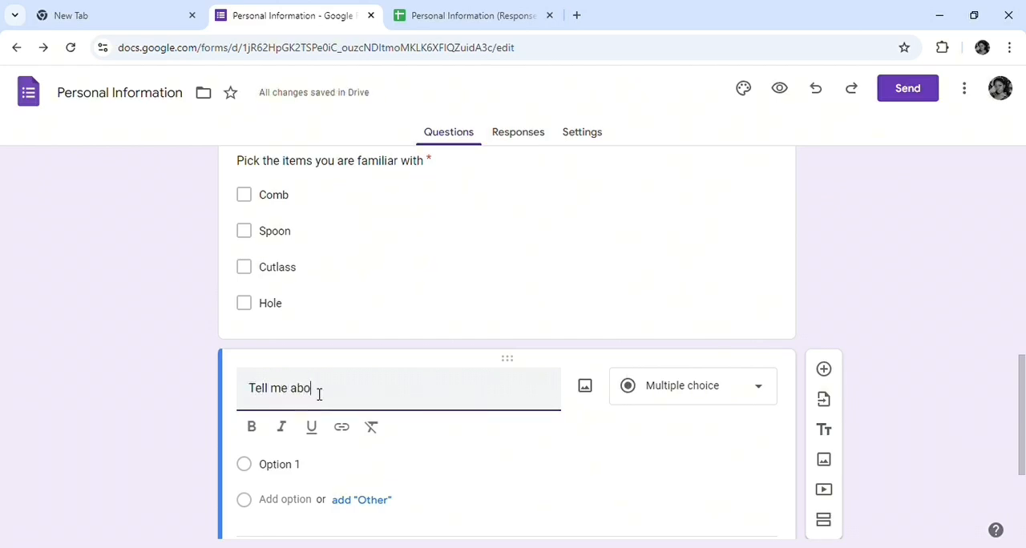
type("ut s")
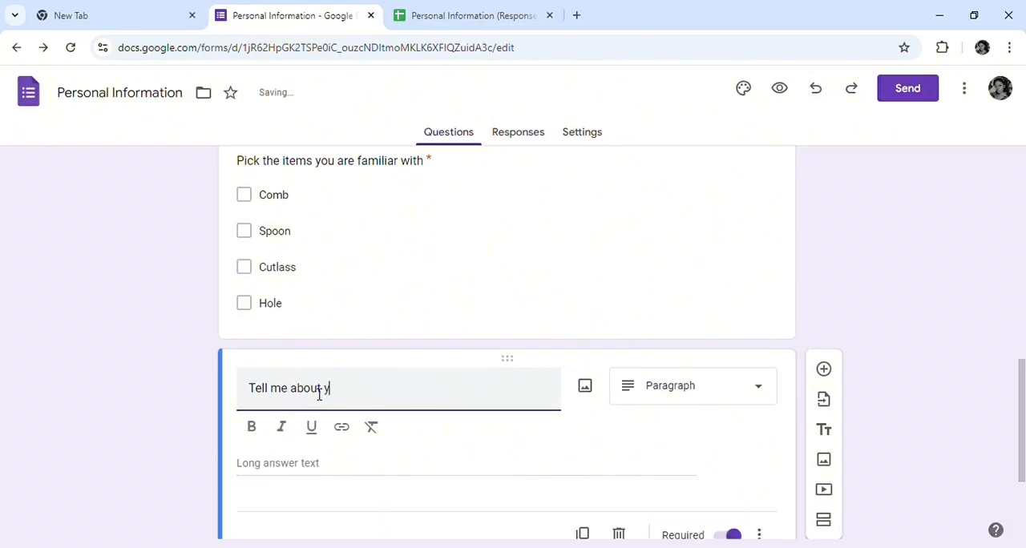
type("ourself")
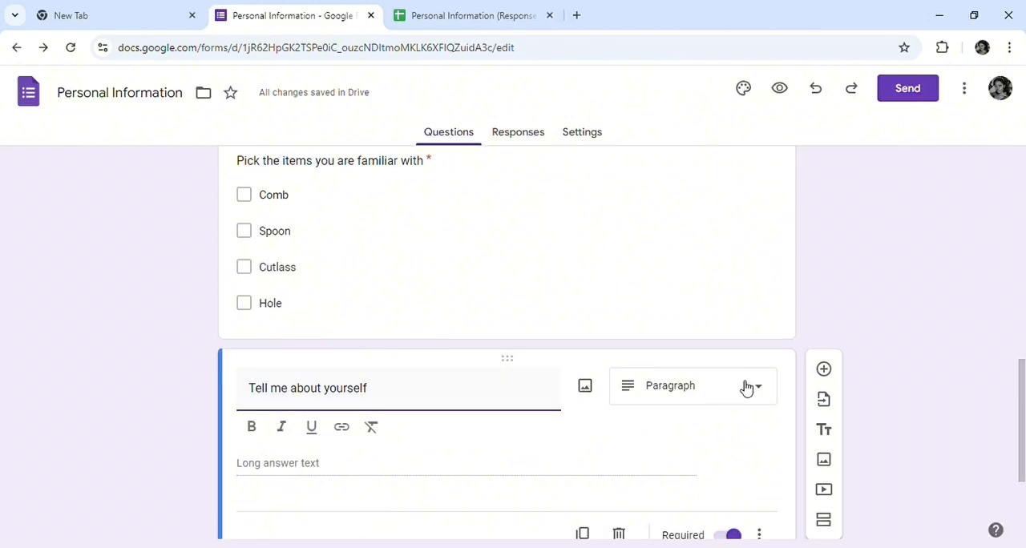
left_click(765, 399)
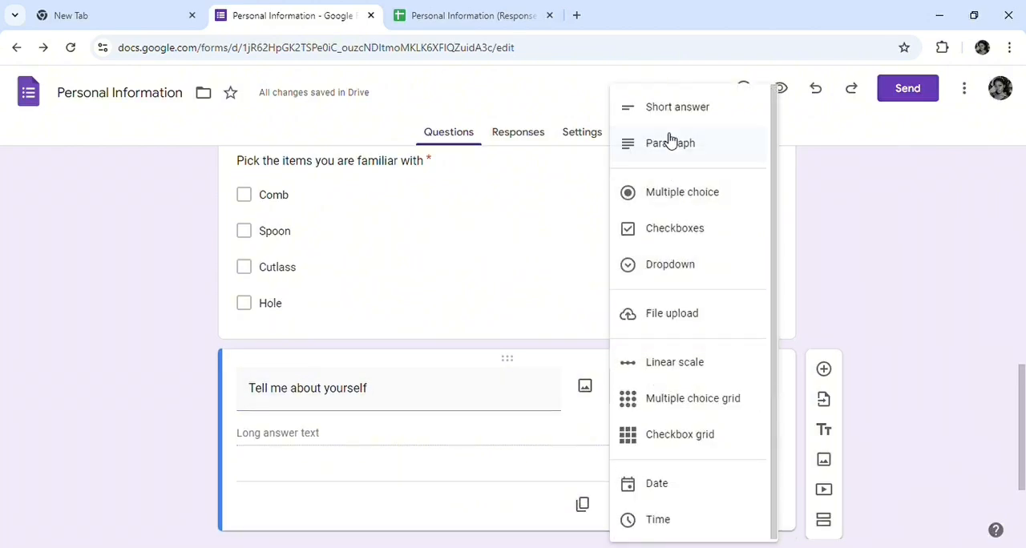
left_click(671, 144)
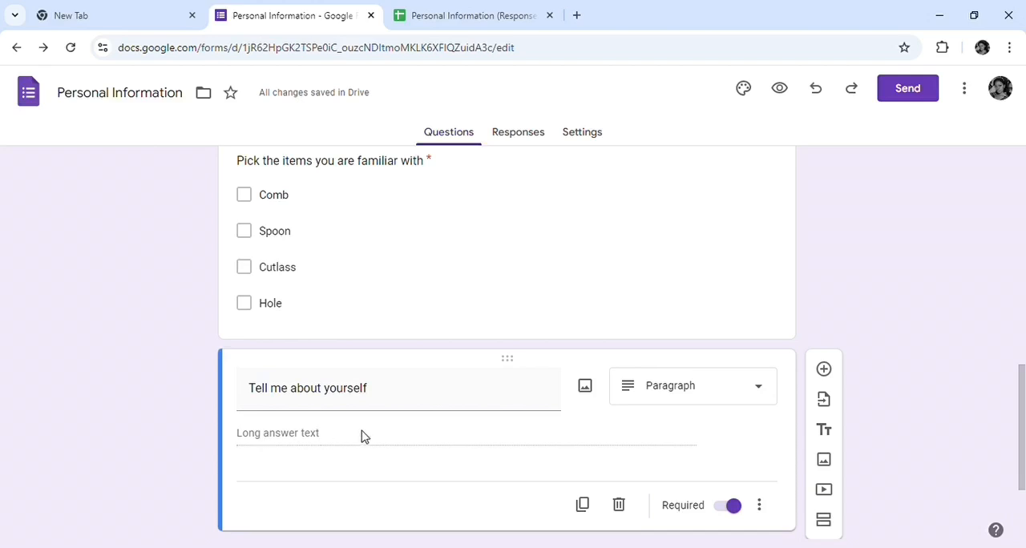
scroll(515, 430, "down", 2)
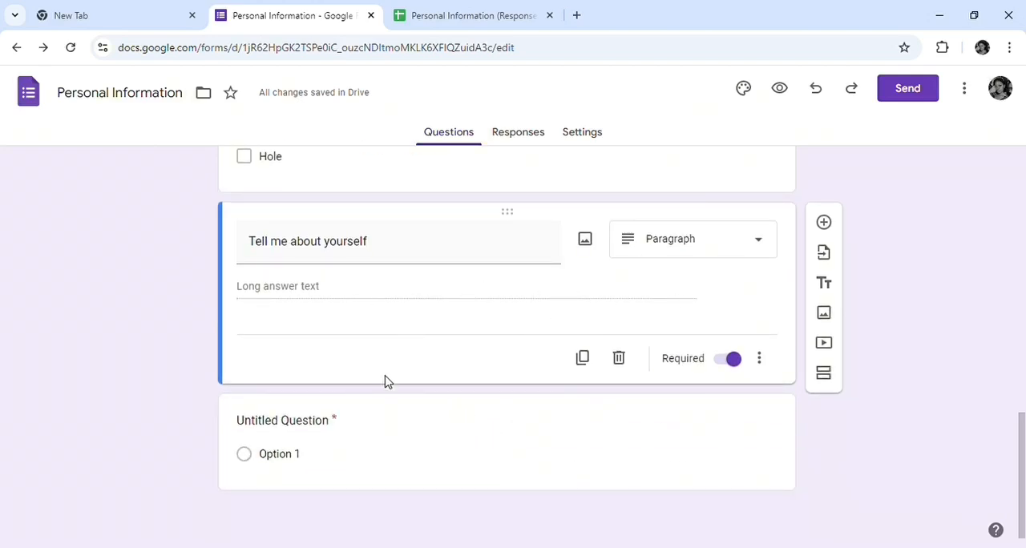
scroll(393, 365, "up", 10)
scroll(405, 353, "down", 10)
scroll(406, 354, "up", 10)
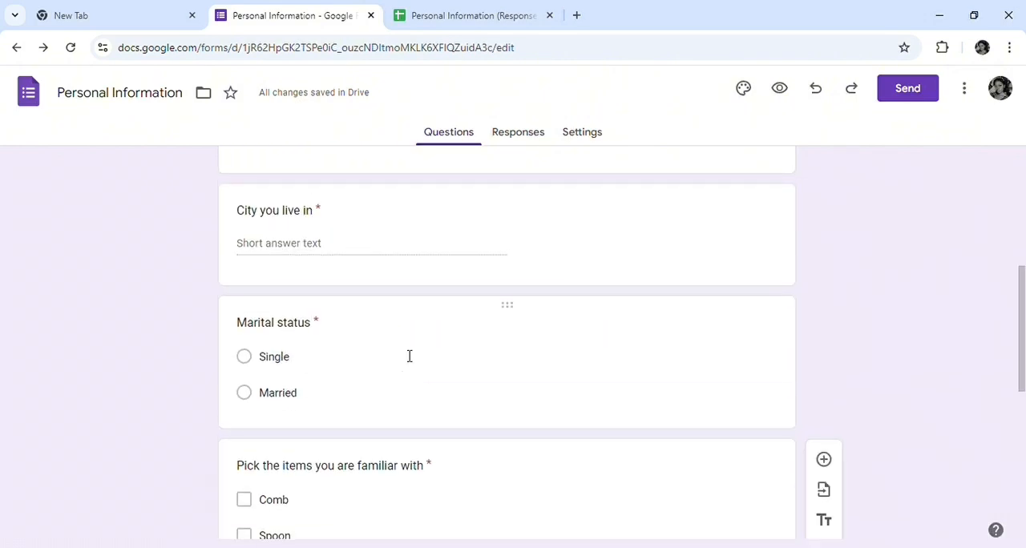
Open the form's linked response spreadsheet and examine its column headers
scroll(337, 338, "up", 1)
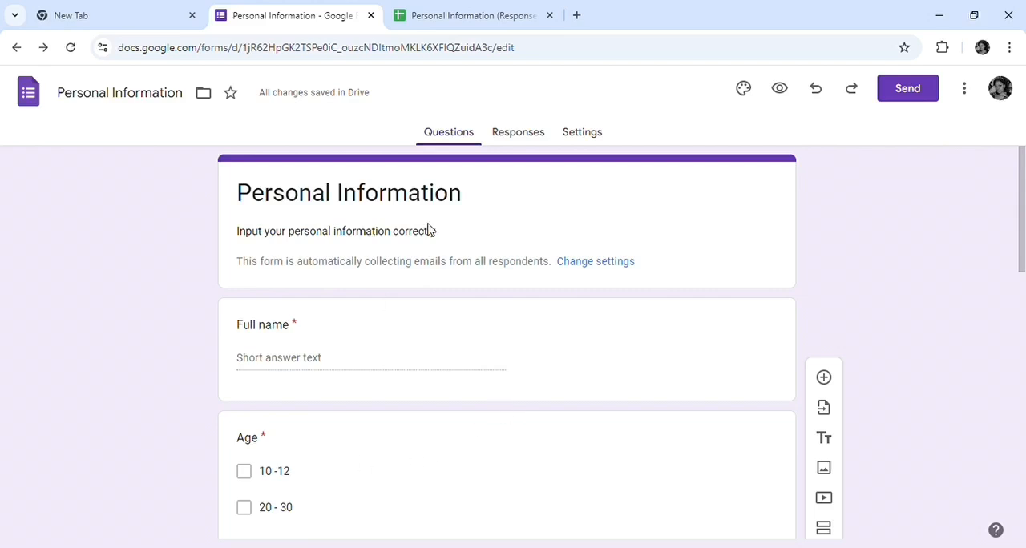
left_click(525, 138)
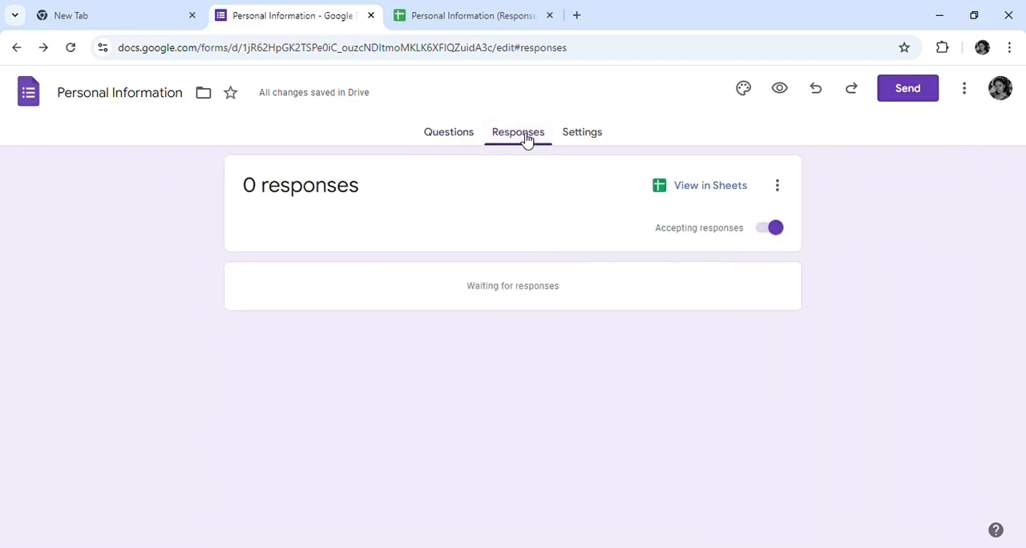
left_click(710, 189)
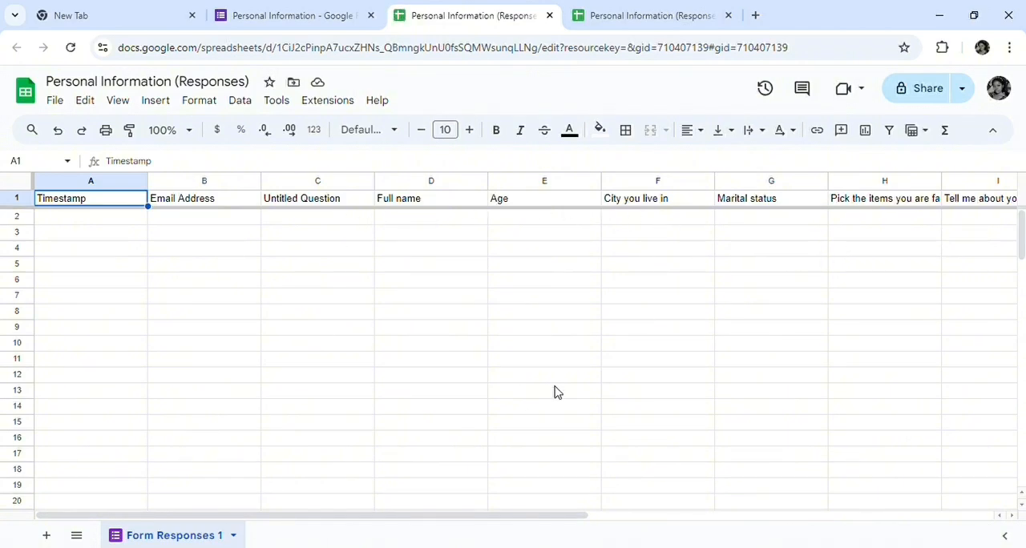
Return to the form and send it by email to the suggested contact, including the form in the email
left_click(245, 10)
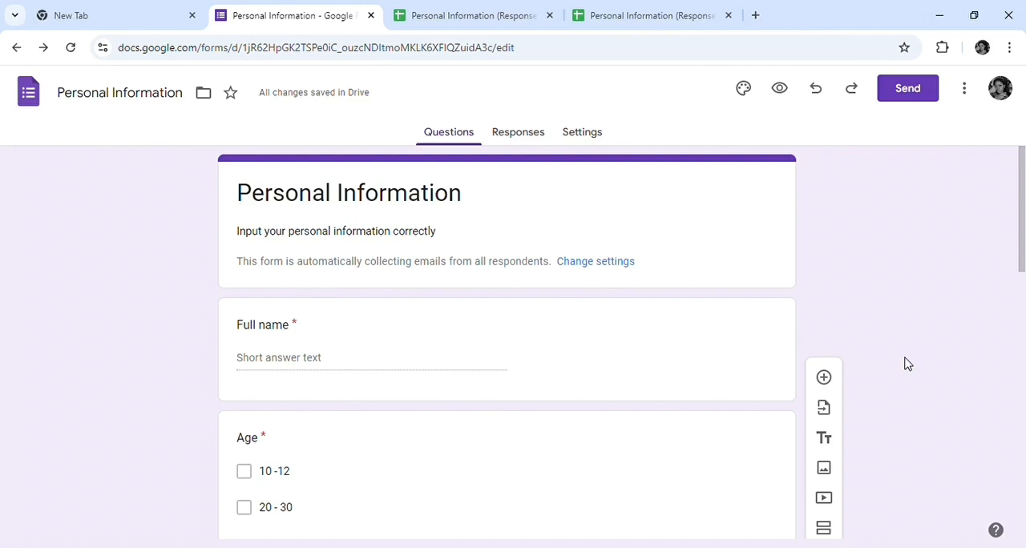
left_click(921, 100)
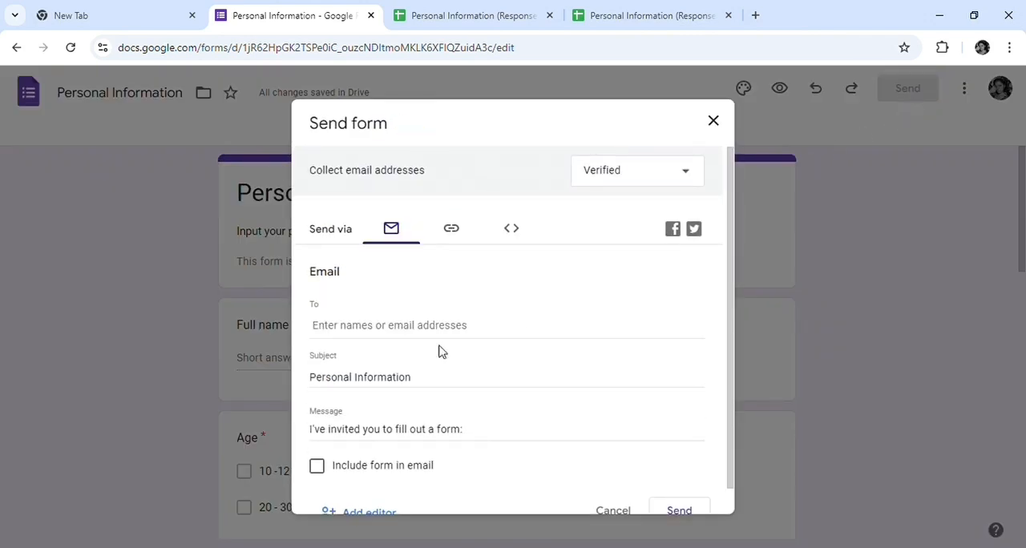
left_click(410, 325)
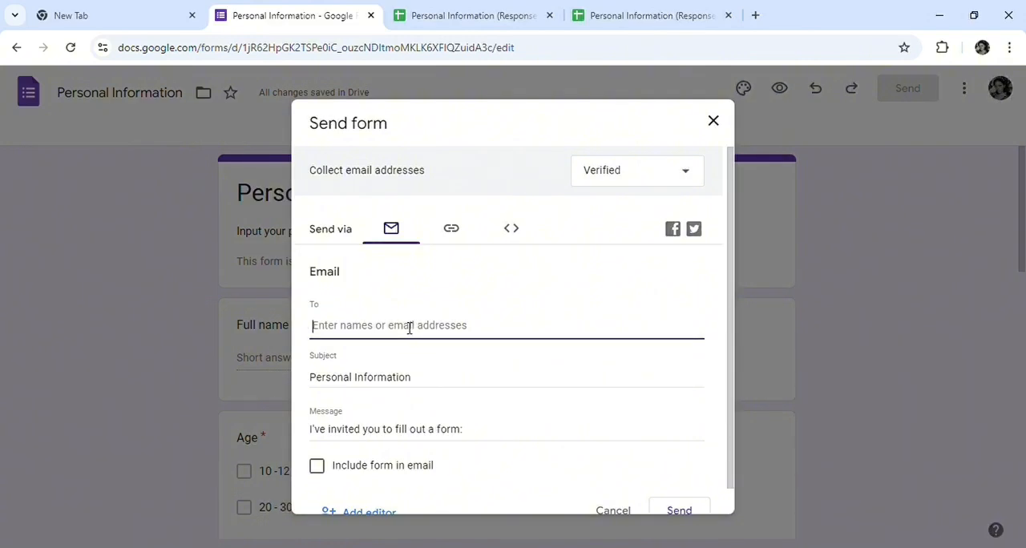
type("emm")
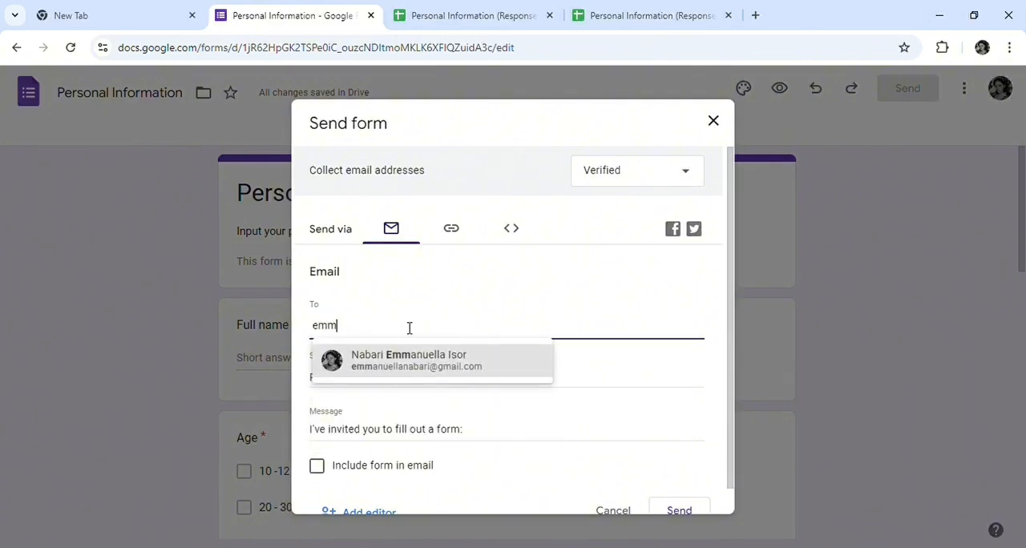
left_click(410, 361)
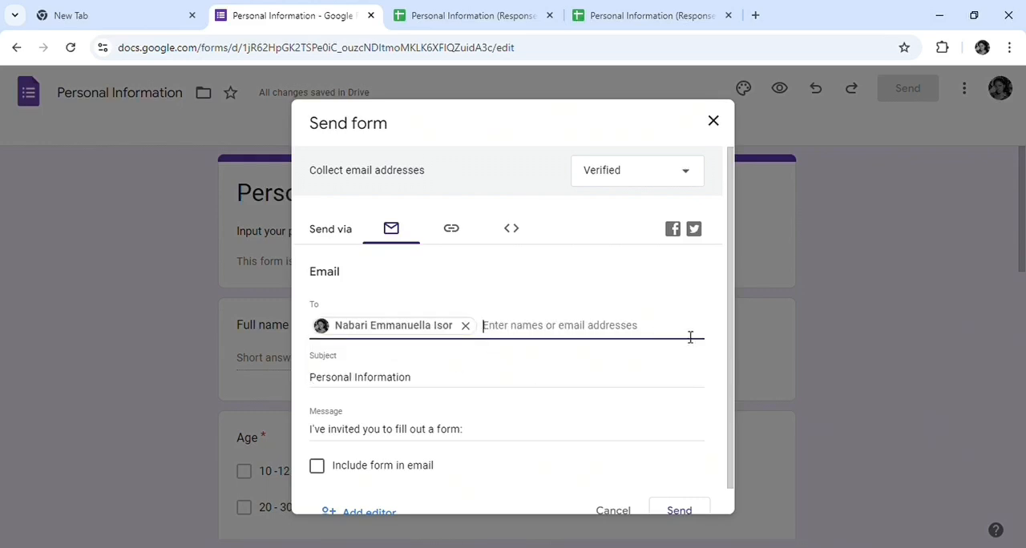
scroll(549, 392, "down", 1)
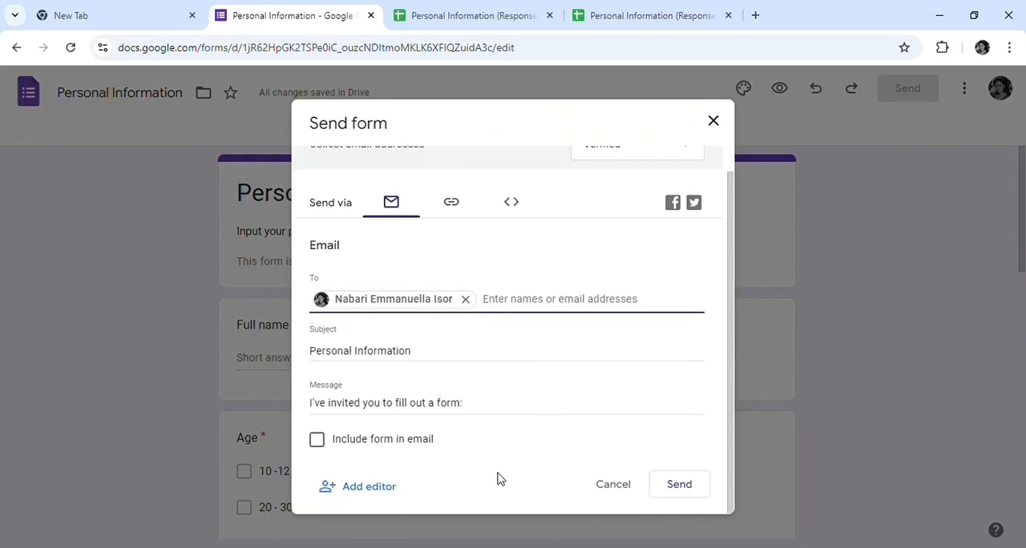
left_click(318, 441)
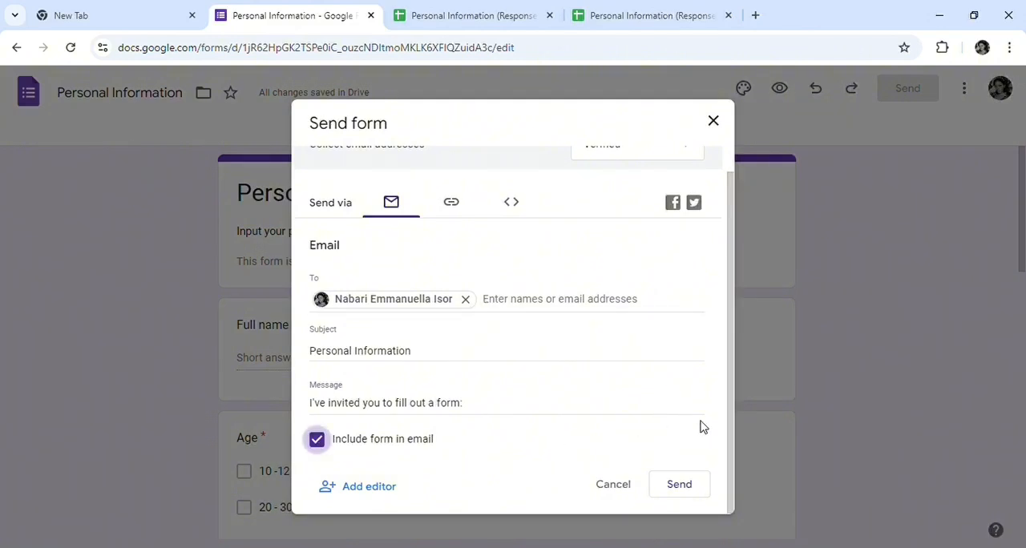
left_click(680, 487)
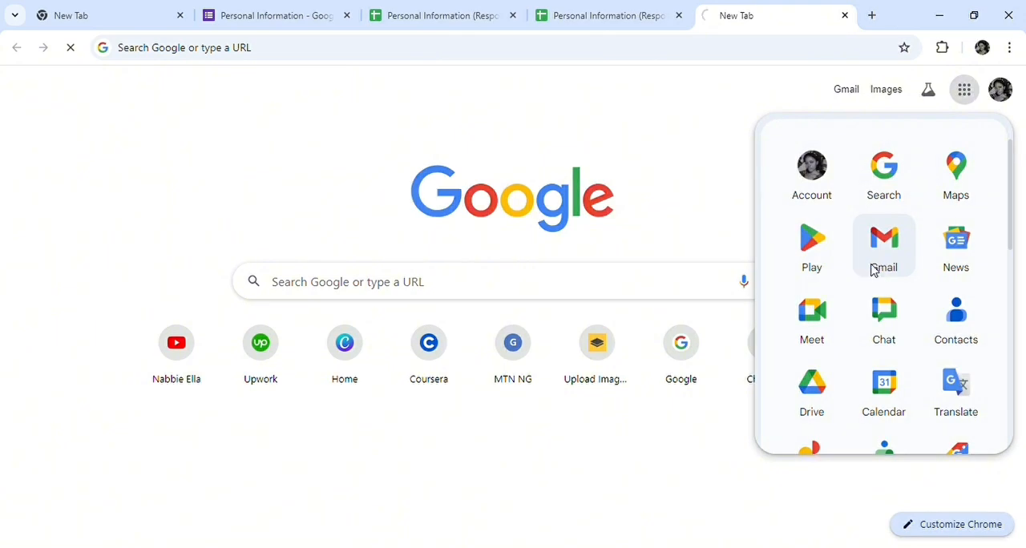
Switch to Gmail, open the received "Personal Information" email, look through the embedded form and open it for filling out in Google Forms
left_click(877, 270)
left_click(639, 170)
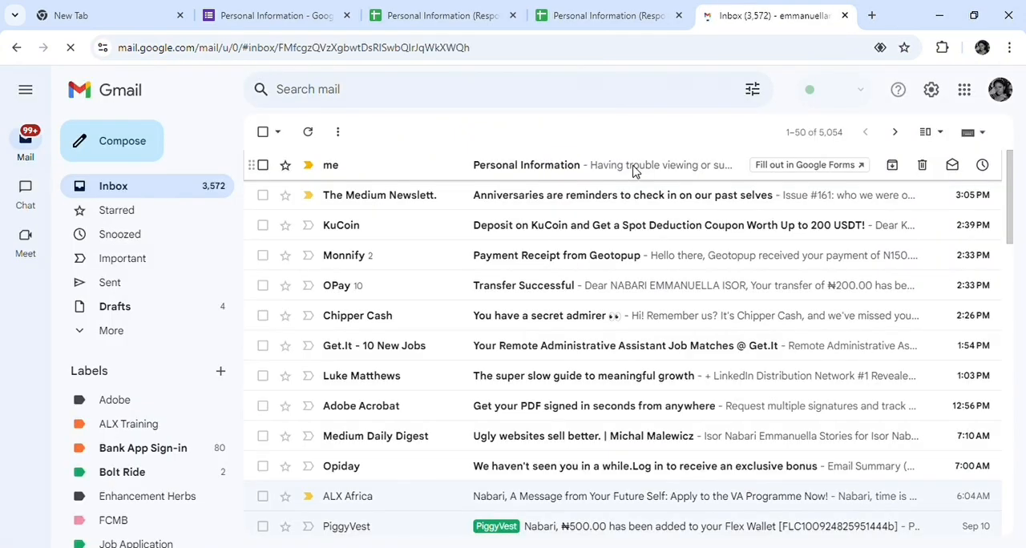
scroll(656, 289, "down", 2)
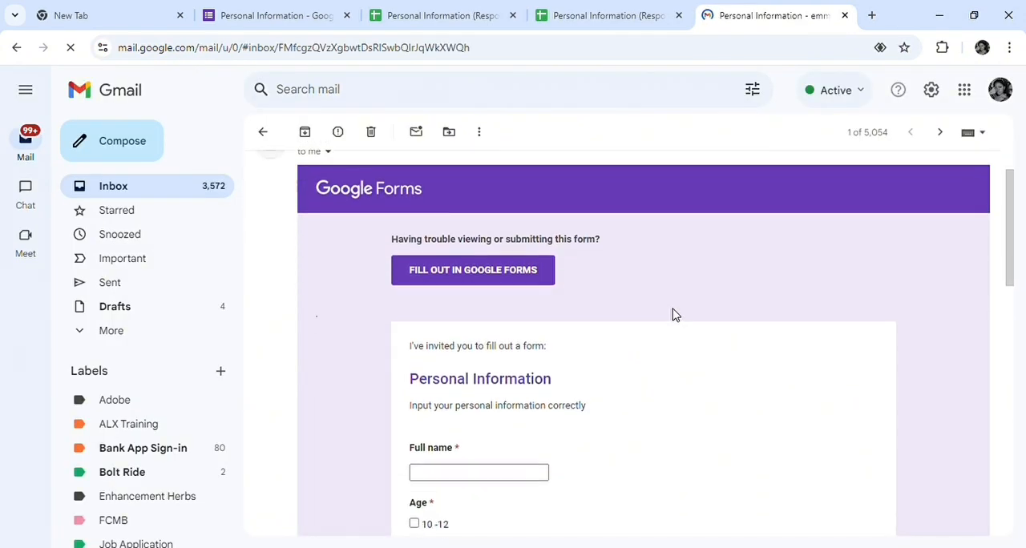
scroll(633, 280, "down", 10)
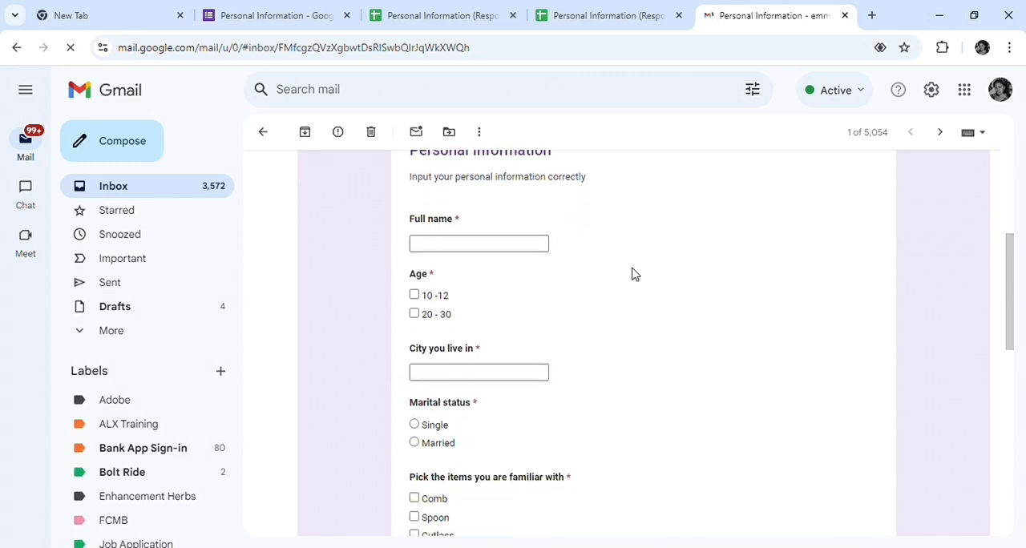
scroll(605, 324, "up", 3)
scroll(609, 324, "up", 10)
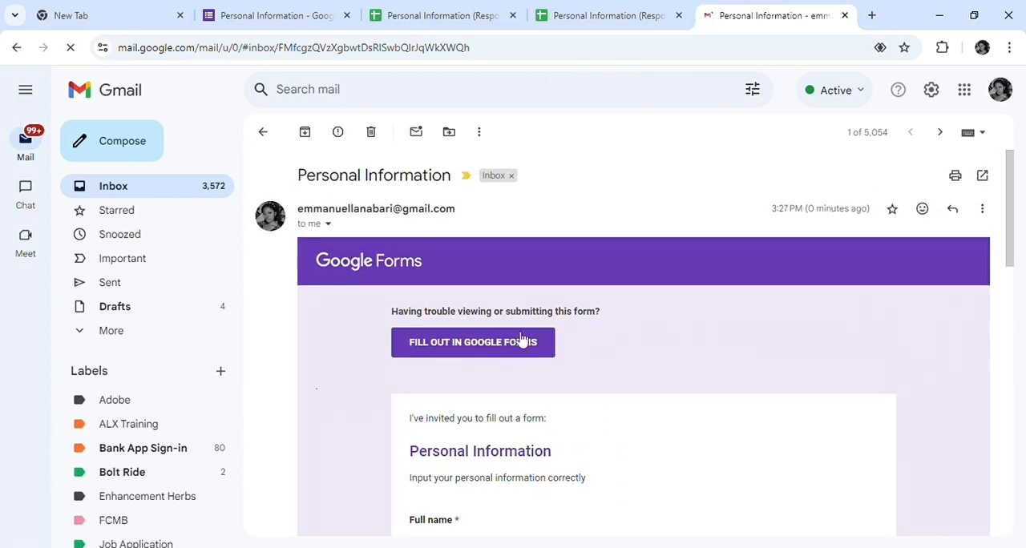
left_click(510, 349)
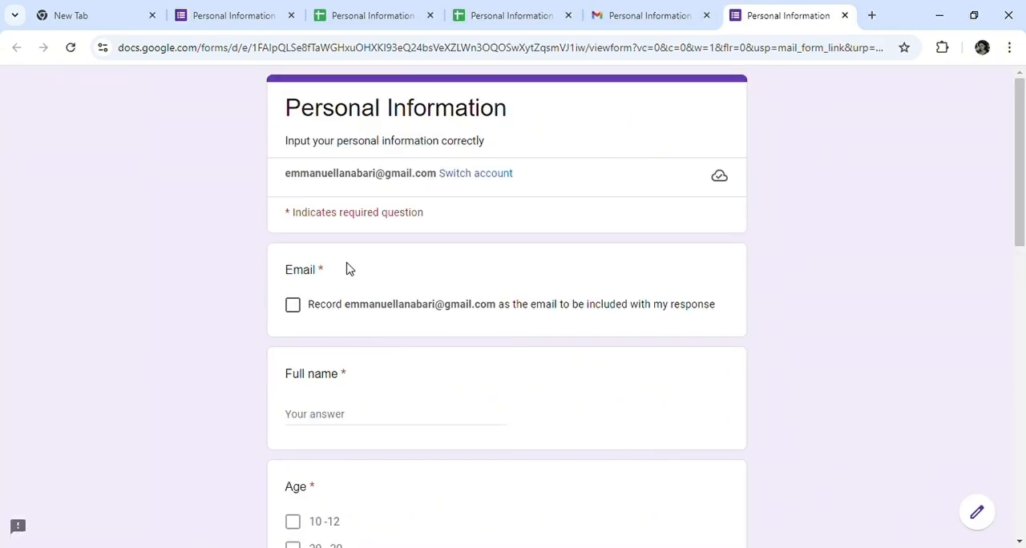
Agree to record the account's email with the response and enter the respondent's full name
left_click(294, 306)
left_click(342, 414)
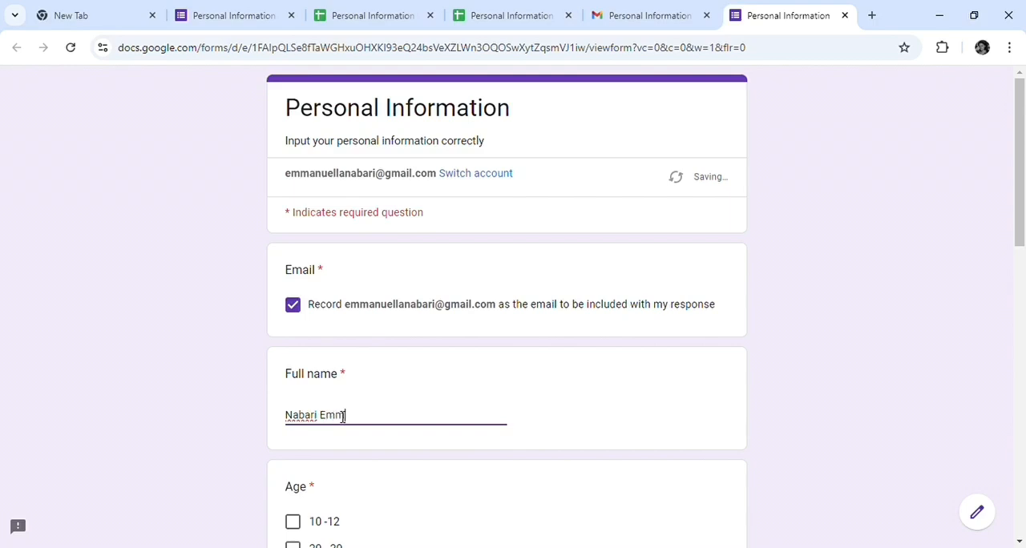
Choose the "20 - 30" age range and enter "Portharcourt" as the city lived in
scroll(291, 401, "down", 2)
left_click(292, 396)
scroll(337, 377, "down", 2)
left_click(394, 359)
type("Portharcourt")
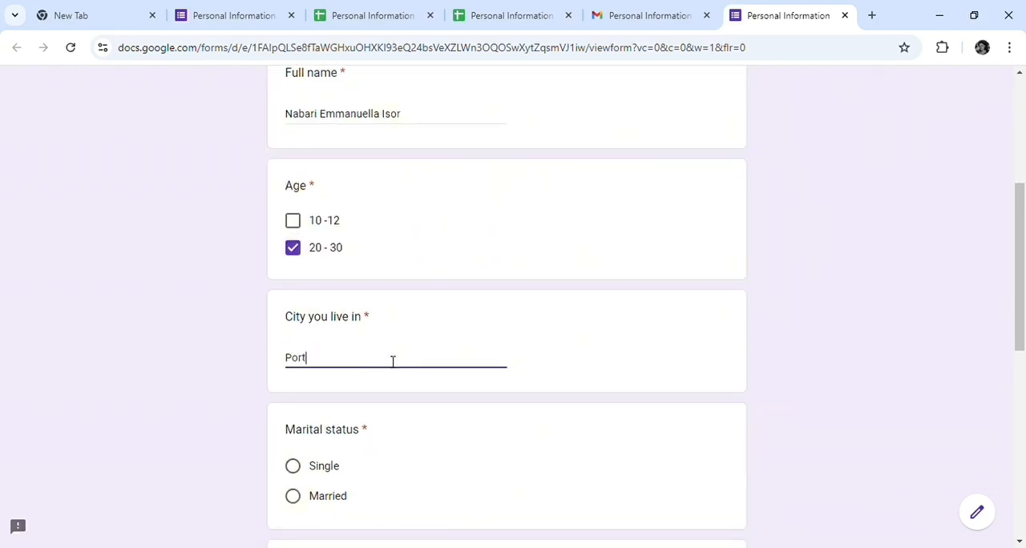
Set the marital status to "Single" and select Comb, Spoon, Cutlass and Hole as the familiar items
left_click(293, 466)
scroll(390, 406, "down", 3)
left_click(293, 401)
left_click(293, 428)
left_click(294, 457)
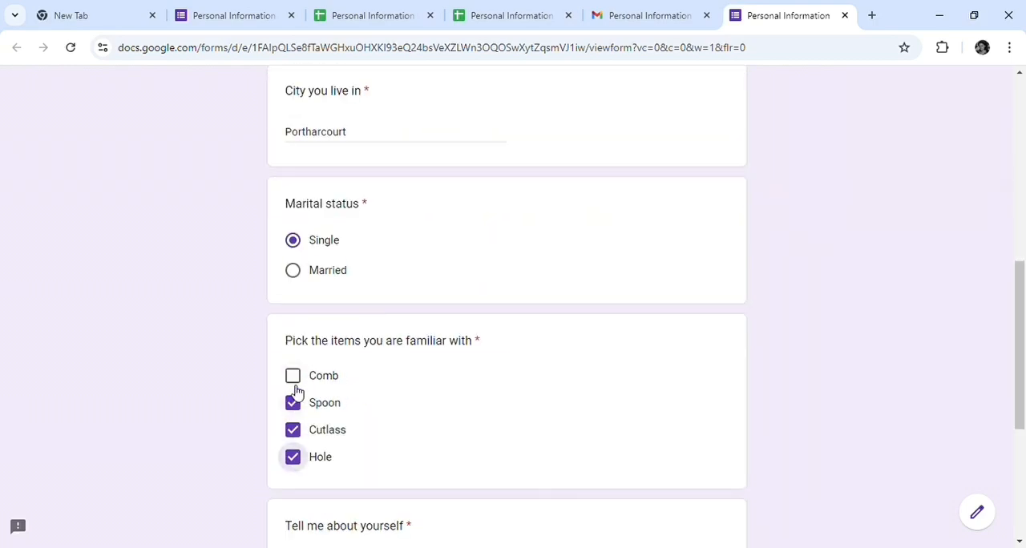
left_click(293, 374)
Enter the self-description "I am a young woman with big dreams, I love cooking and traveling, I just graduated for the University and I am happy"
scroll(320, 361, "down", 3)
left_click(353, 350)
type("I am a ")
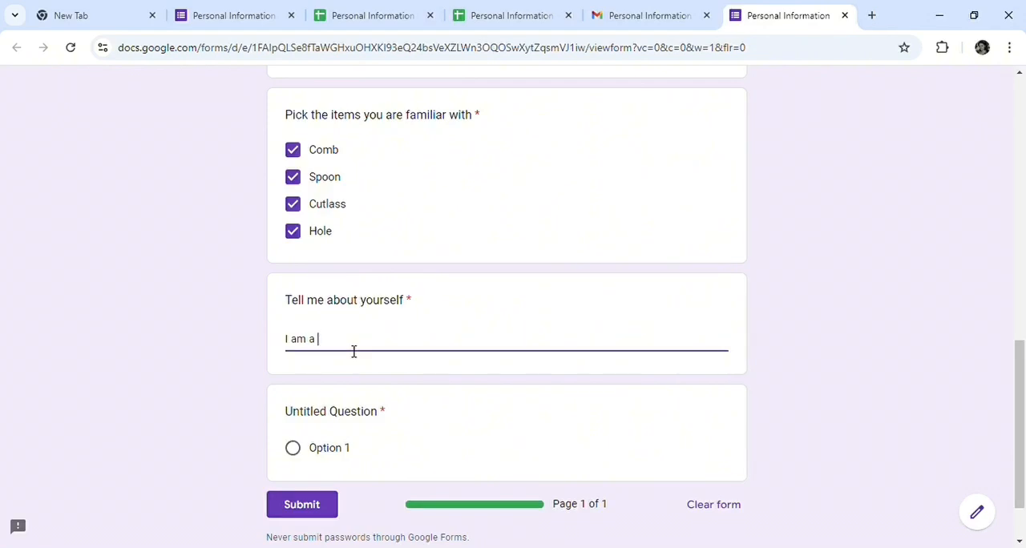
type("young woman with big dreams, I love cooking and trave")
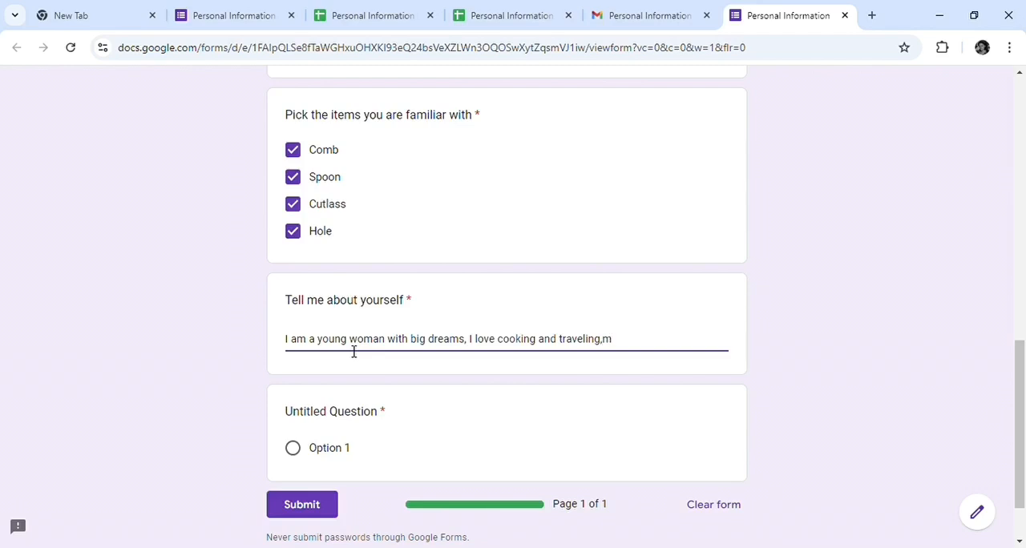
type("ling, I just graduated for the University and I am happy")
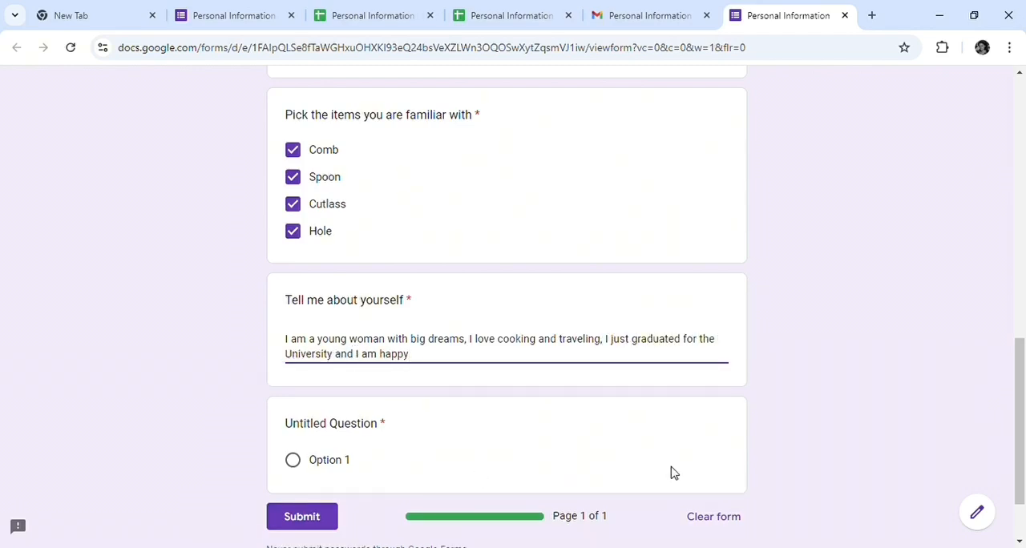
Choose "Option 1" for the Untitled Question and switch to the Personal Information response spreadsheet
scroll(482, 433, "down", 1)
left_click(295, 357)
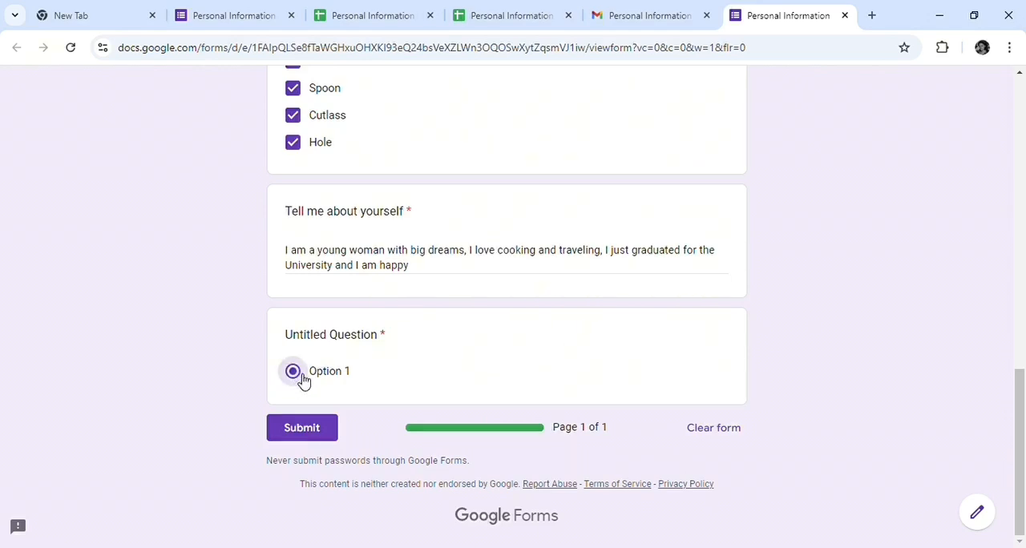
left_click(512, 8)
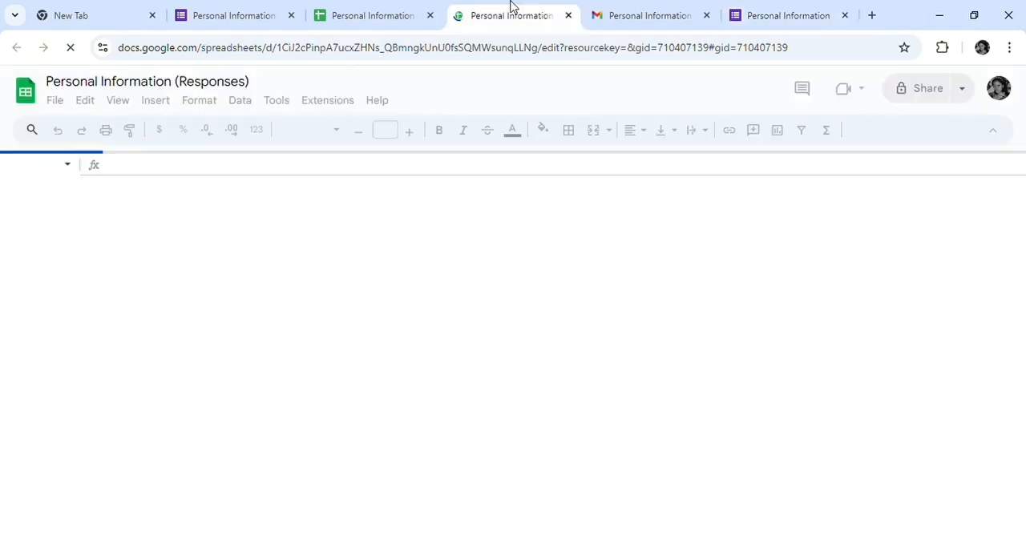